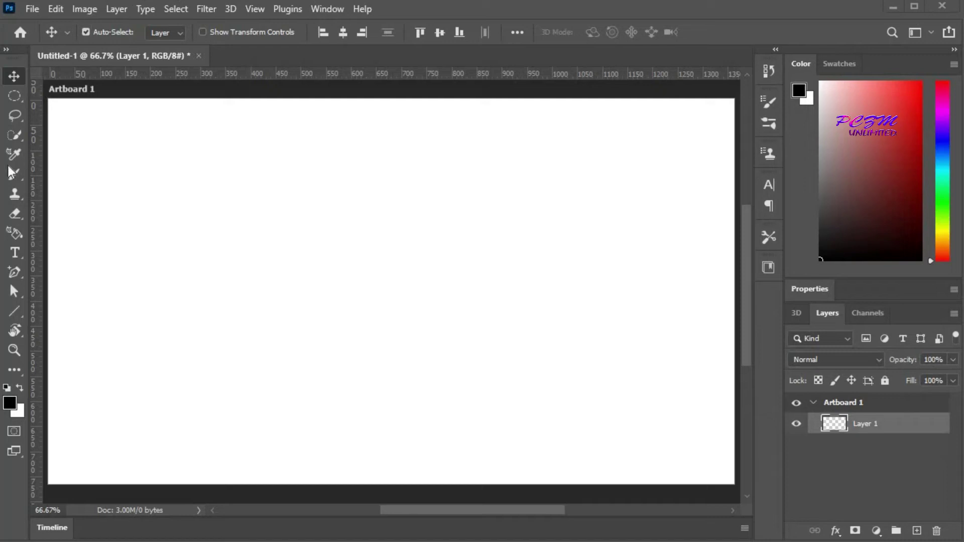
Step: Switch to the Pencil Tool and draw a black curve across the upper artboard
click(13, 173)
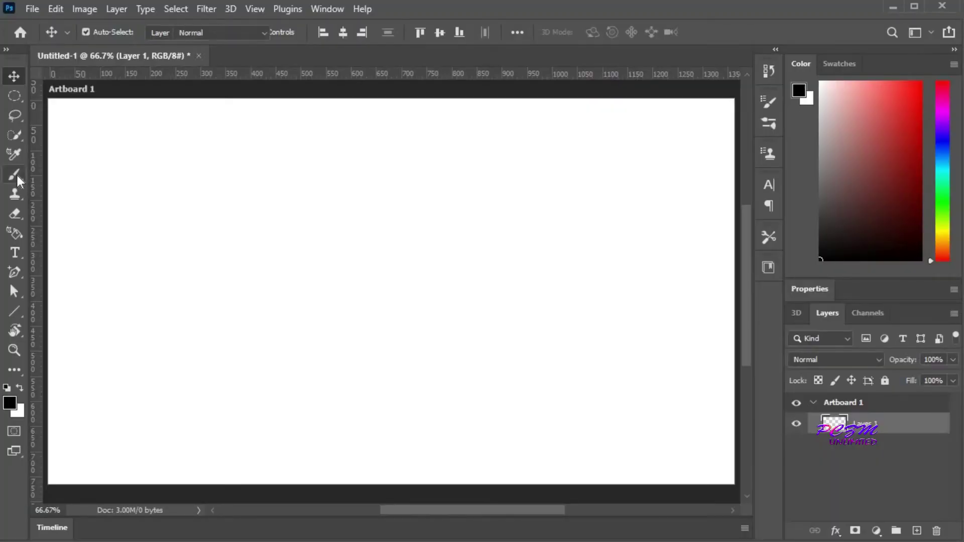
click(17, 176)
click(111, 186)
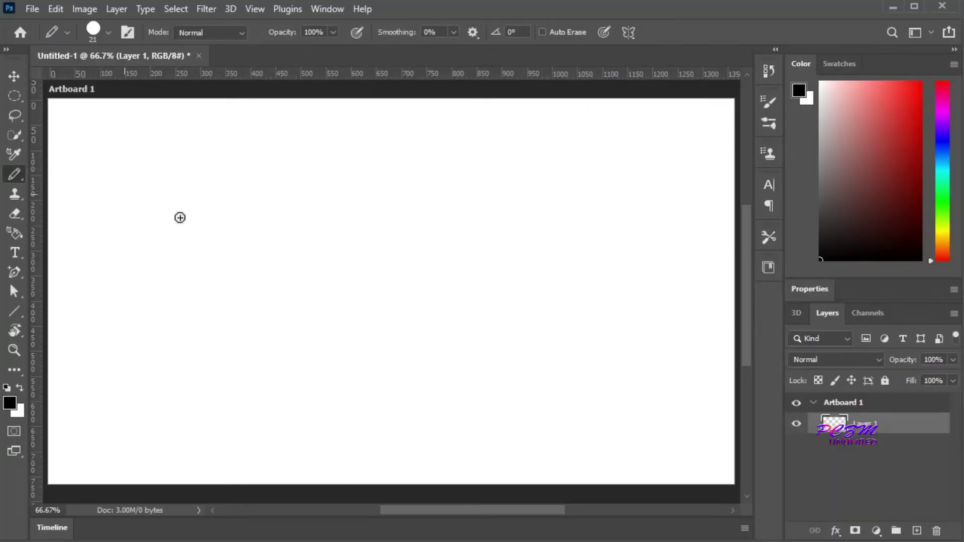
mouse_move(133, 255)
mouse_down()
mouse_move(173, 216)
mouse_move(284, 223)
mouse_move(424, 193)
mouse_up()
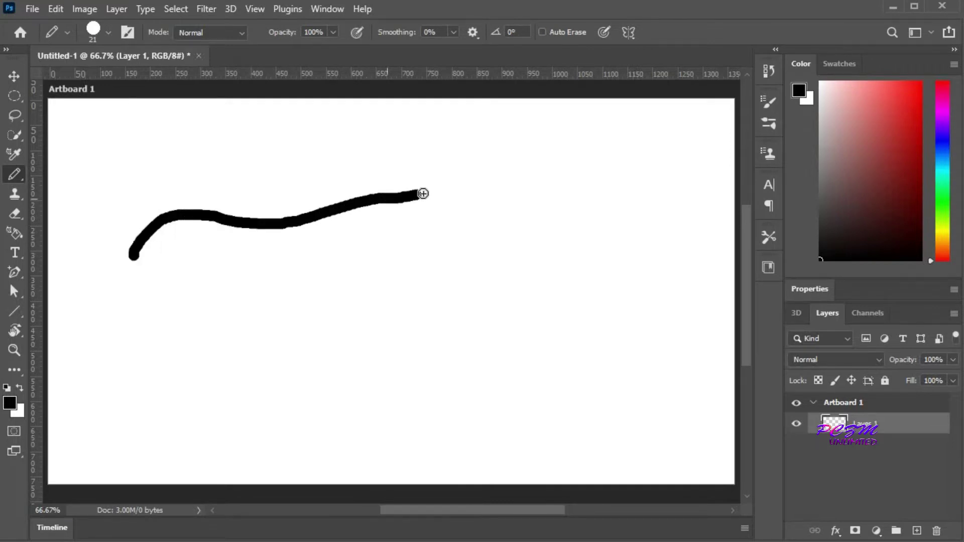
Step: Draw a magenta S-curve in the centre, then a green curve on the right
click(9, 404)
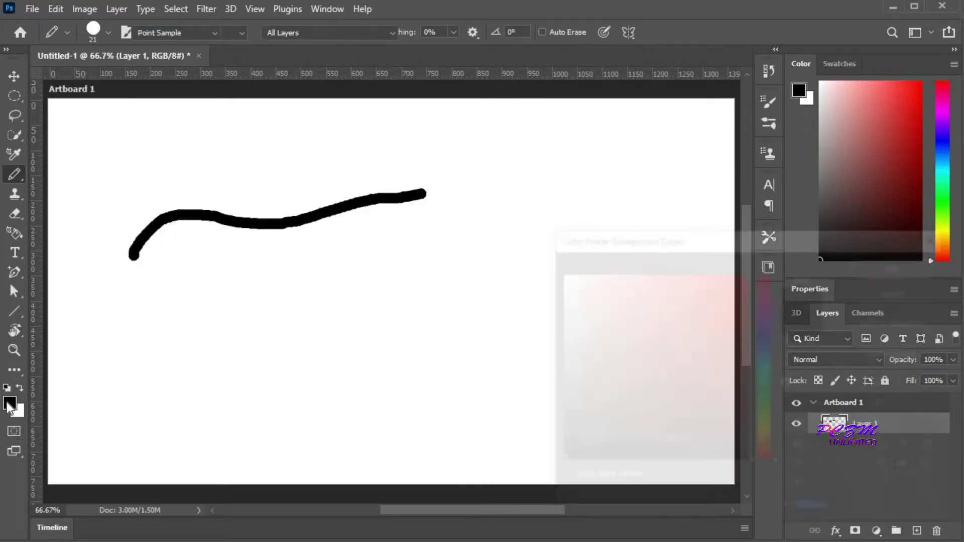
click(763, 303)
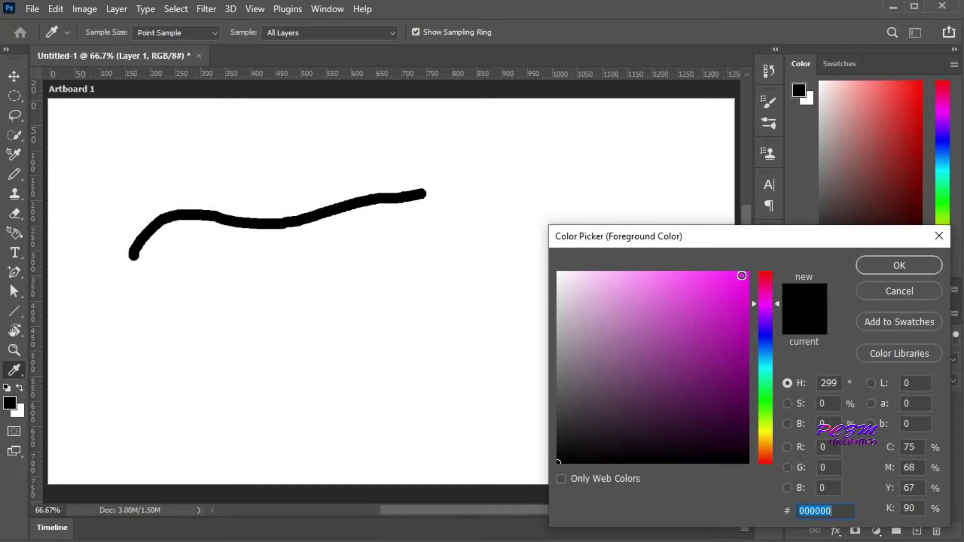
click(893, 266)
drag(556, 250, 445, 255)
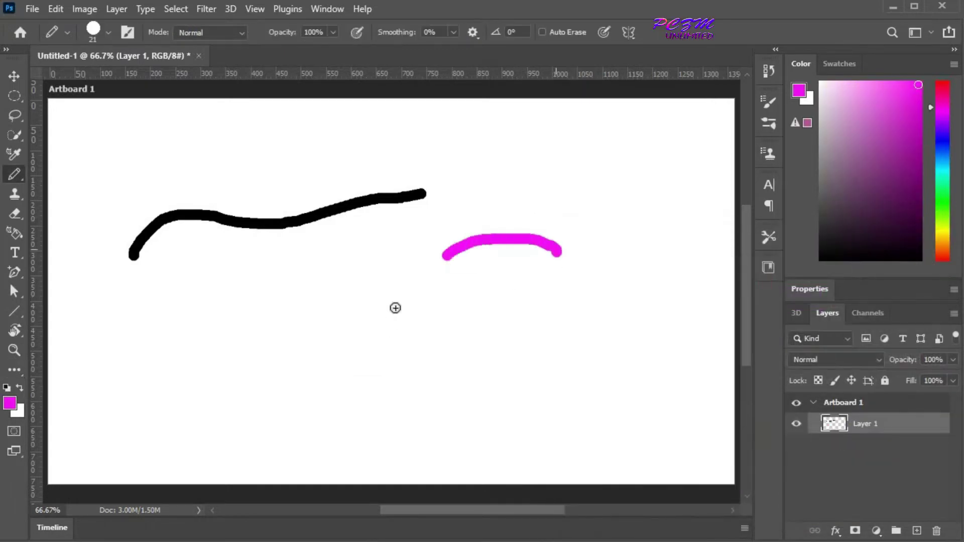
mouse_move(395, 308)
mouse_down()
mouse_move(276, 354)
mouse_move(237, 350)
mouse_up()
click(939, 196)
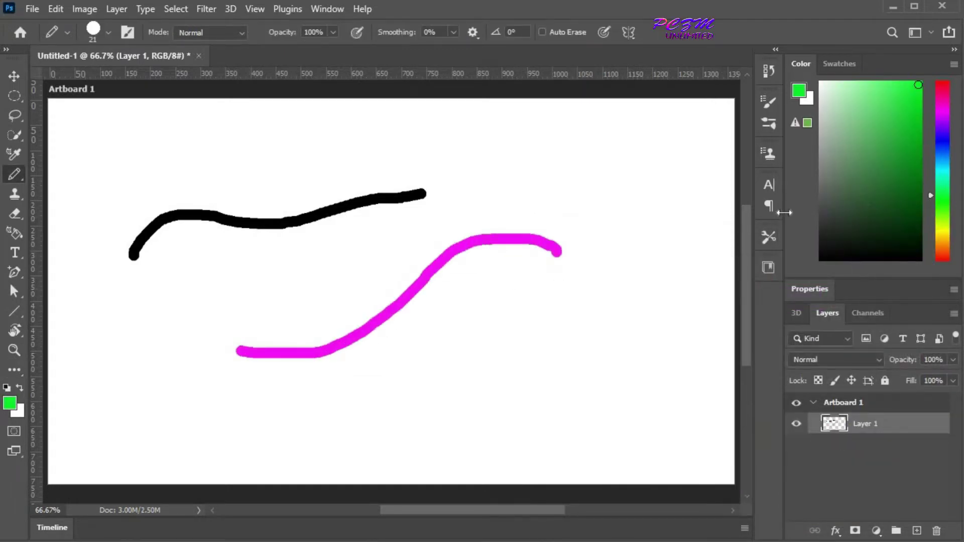
mouse_move(462, 384)
mouse_down()
mouse_move(508, 339)
mouse_move(585, 319)
mouse_move(649, 201)
mouse_move(634, 179)
mouse_up()
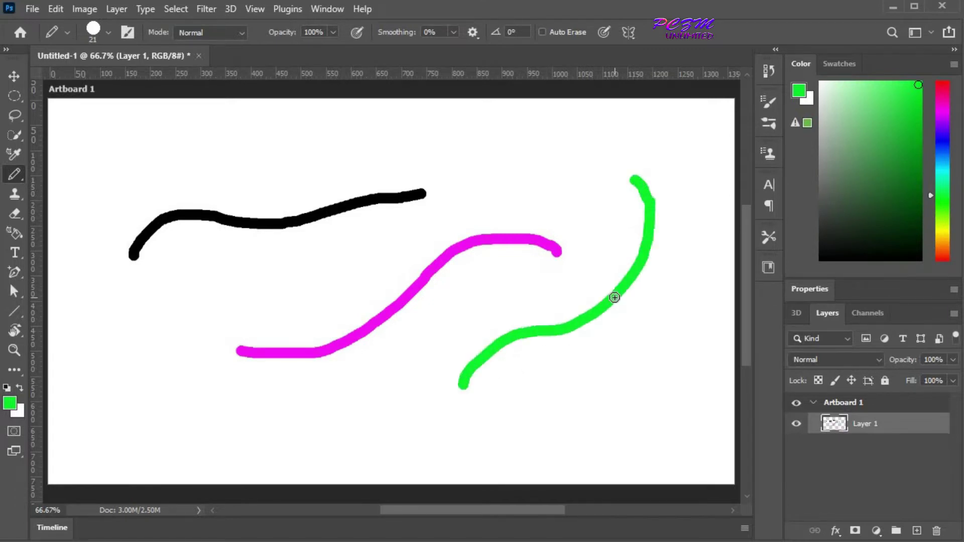
Step: Set the pencil tip to 18 px, lower its hardness, and draw a green stroke above the black line
click(109, 32)
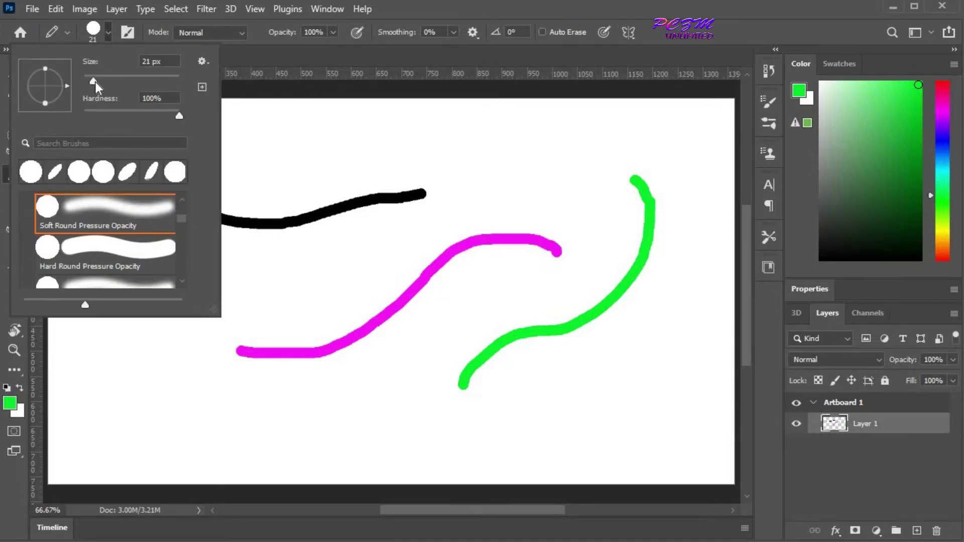
mouse_move(95, 83)
mouse_down()
mouse_move(152, 78)
mouse_move(92, 76)
mouse_up()
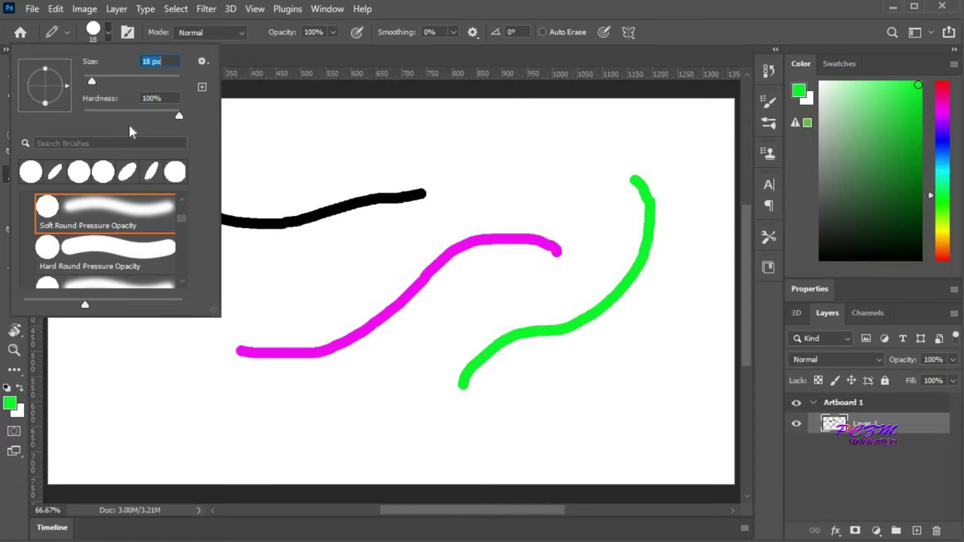
mouse_move(180, 112)
mouse_down()
mouse_move(83, 113)
mouse_move(167, 118)
mouse_move(104, 119)
mouse_up()
click(307, 163)
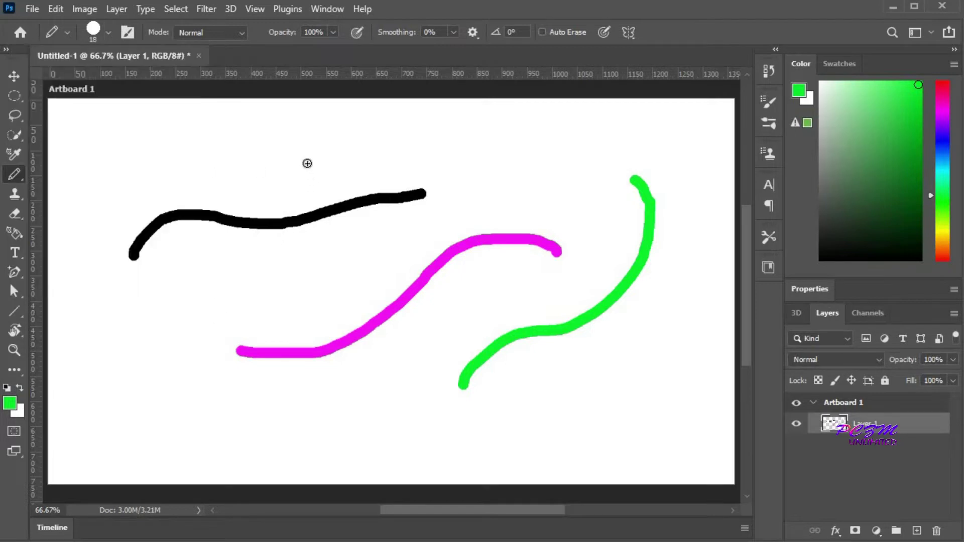
drag(308, 176, 428, 150)
Step: Draw a second short green stroke above the black line
click(105, 35)
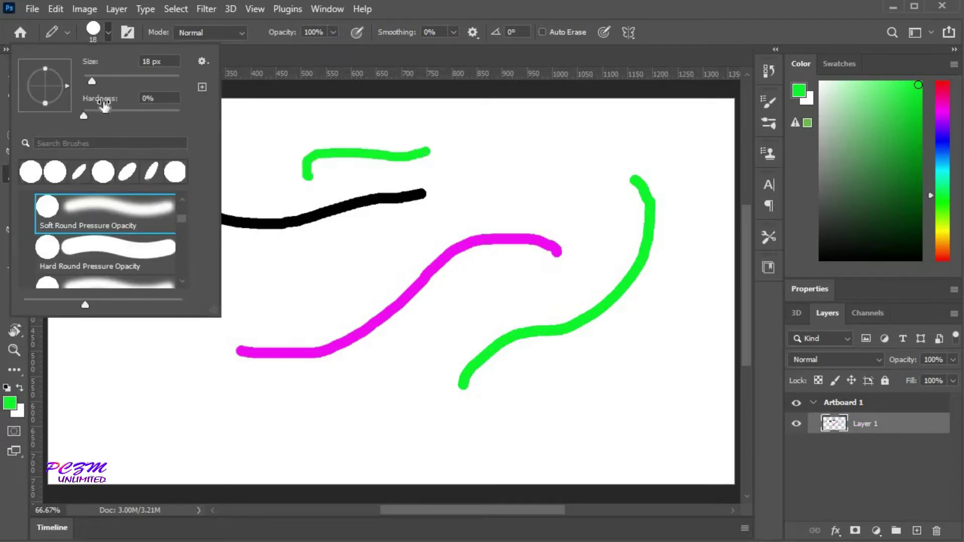
click(406, 176)
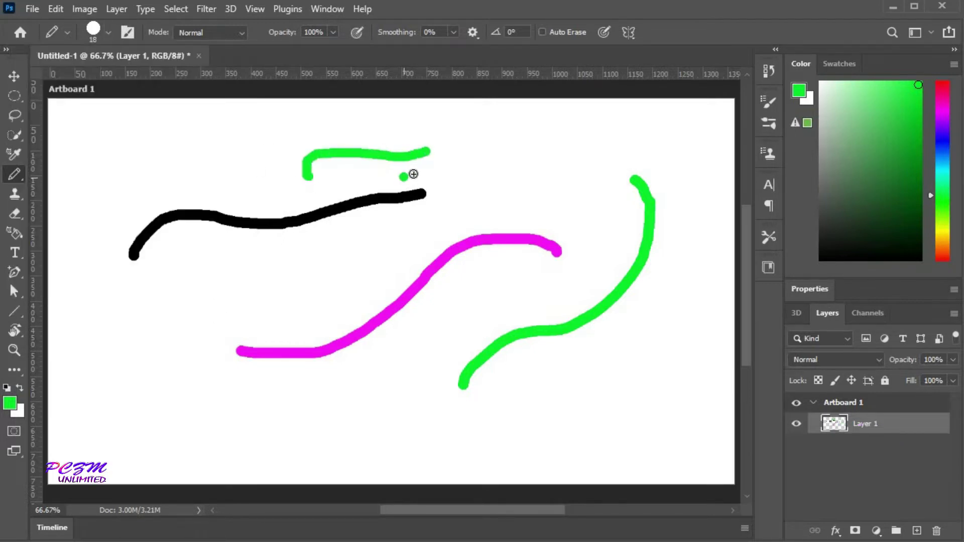
drag(402, 177, 508, 148)
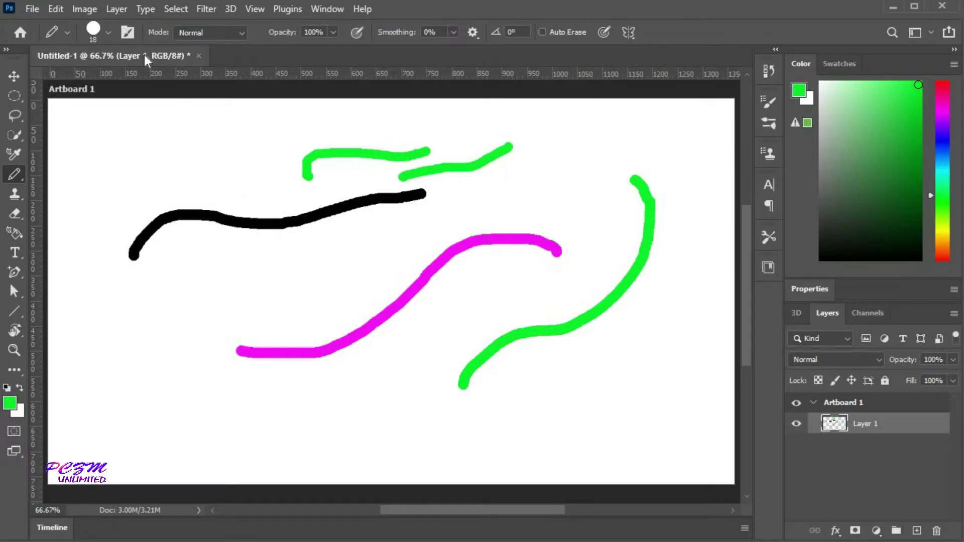
Step: Browse the pencil tip presets list without changing the preset
click(108, 33)
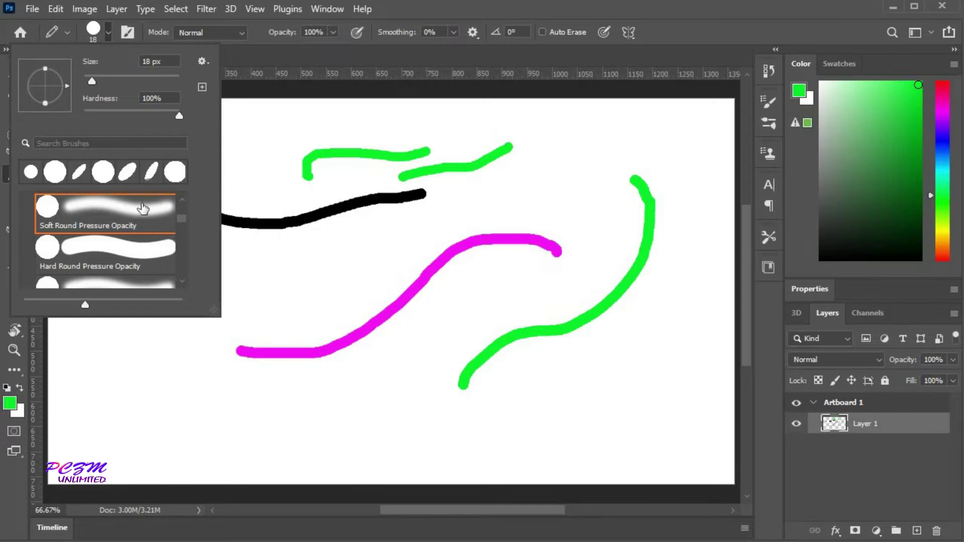
scroll(133, 236, down, 3)
scroll(134, 236, down, 8)
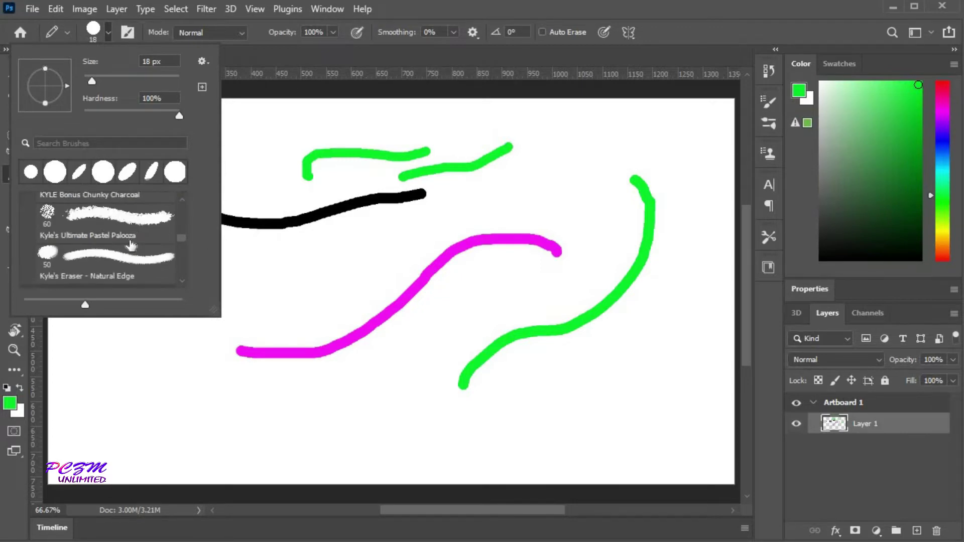
scroll(130, 248, down, 5)
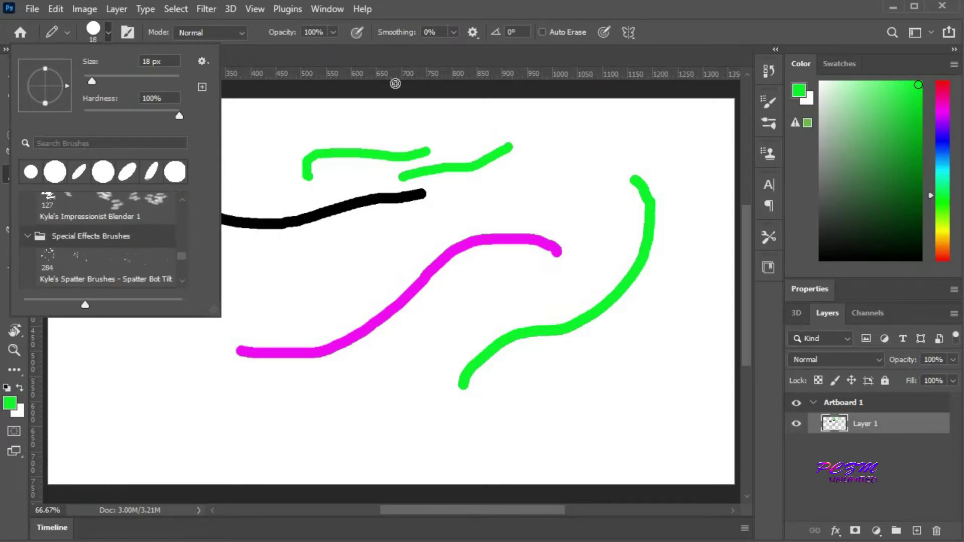
click(406, 58)
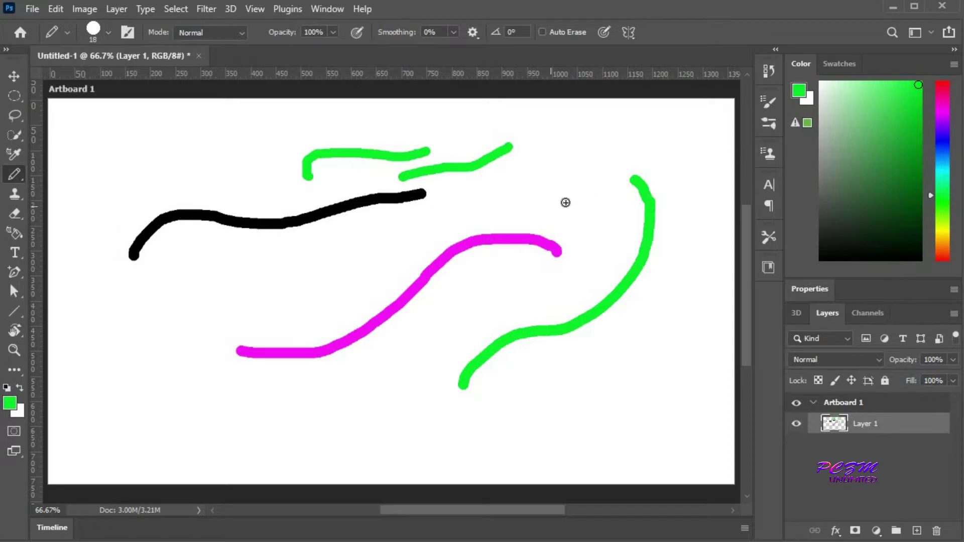
click(768, 102)
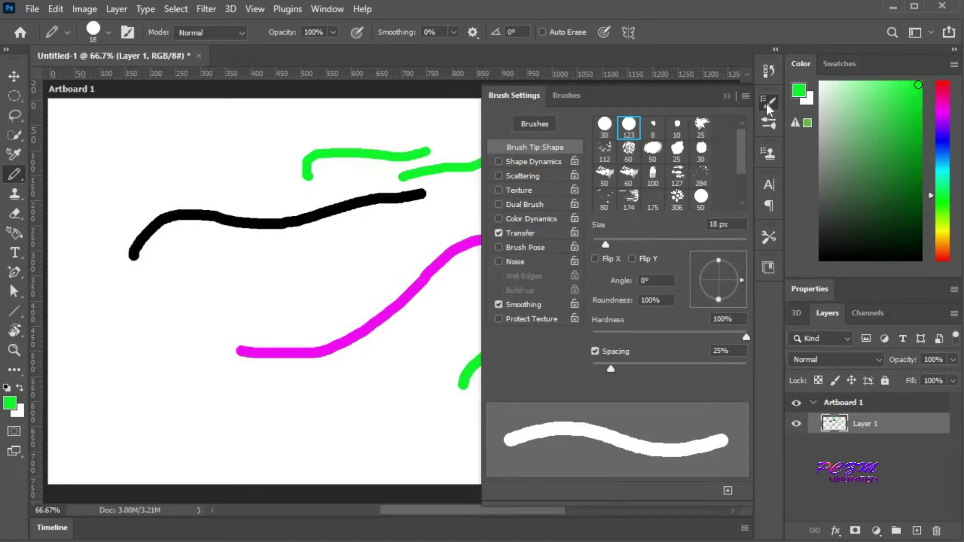
scroll(650, 164, up, 2)
click(727, 96)
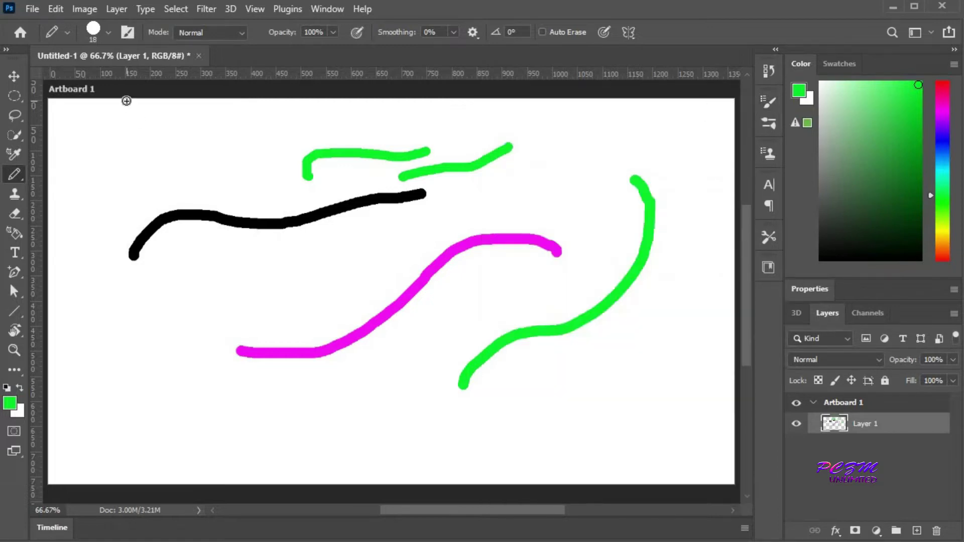
click(108, 33)
click(202, 61)
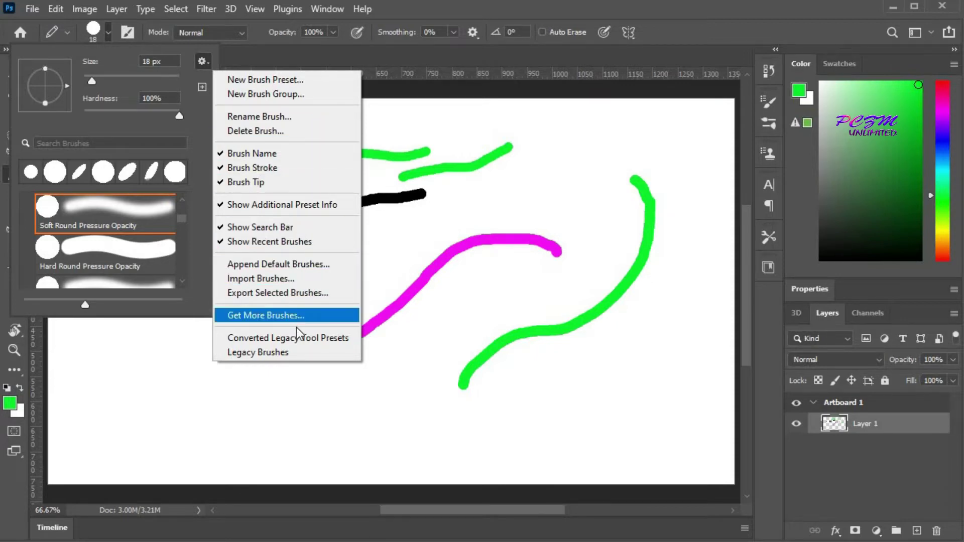
click(448, 49)
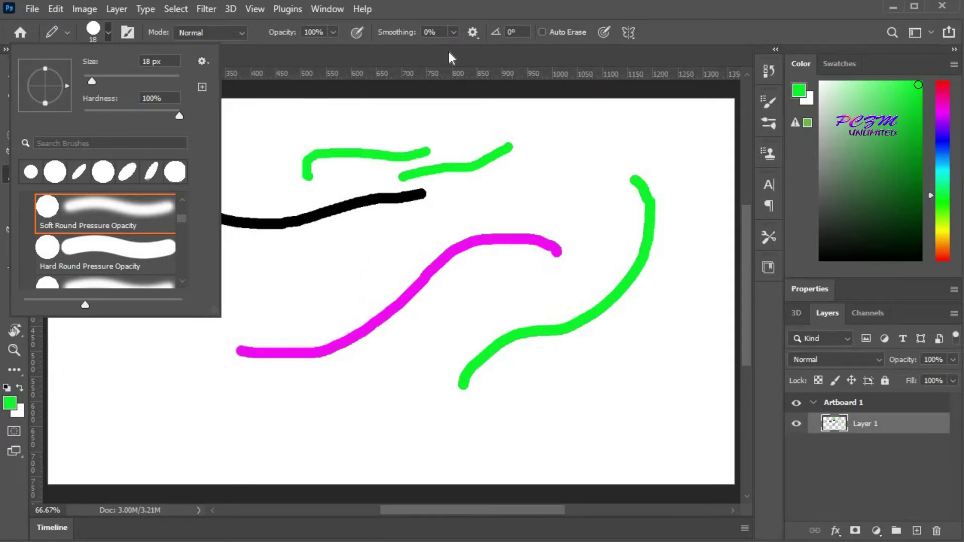
click(289, 60)
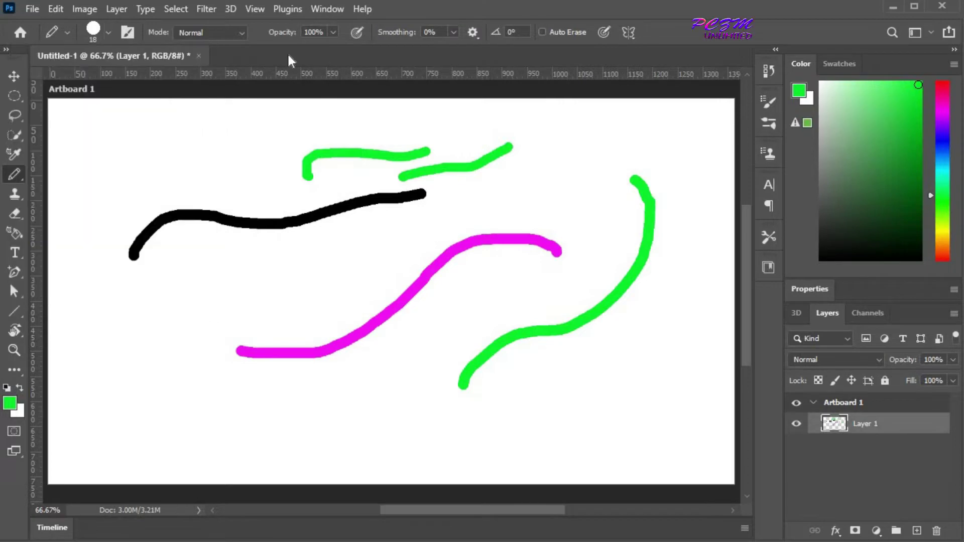
Step: Enlarge the pencil tip to 23 px in the tip settings
right_click(148, 155)
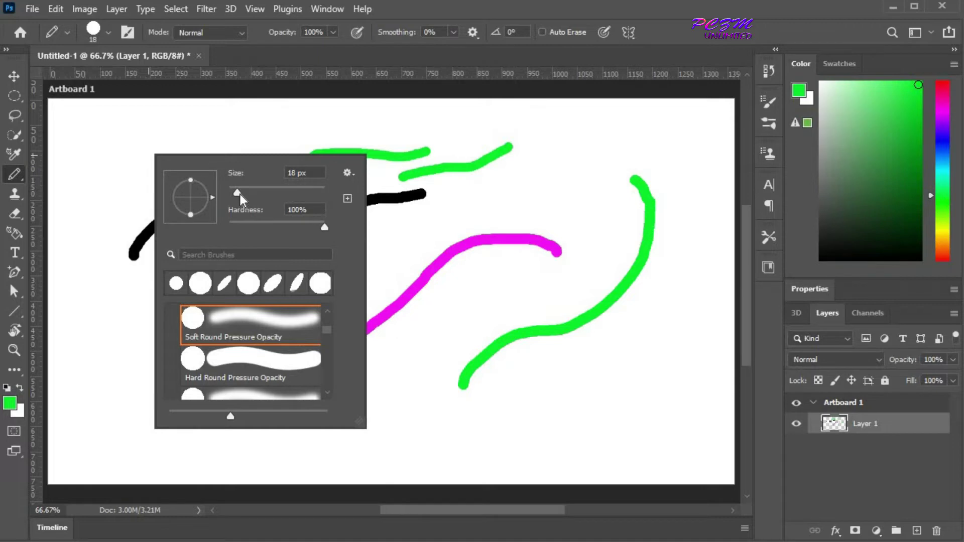
mouse_move(240, 194)
mouse_down()
mouse_move(206, 177)
mouse_move(206, 210)
mouse_up()
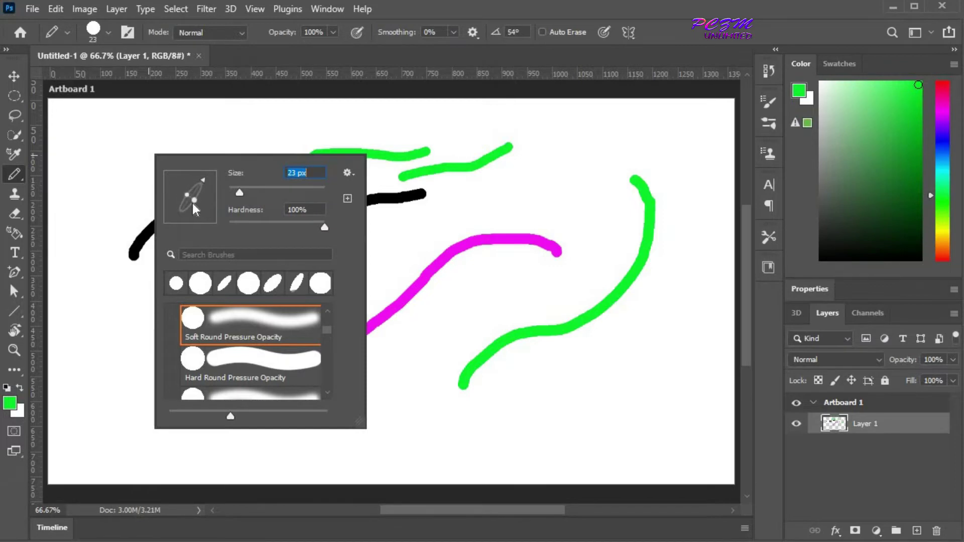
click(547, 187)
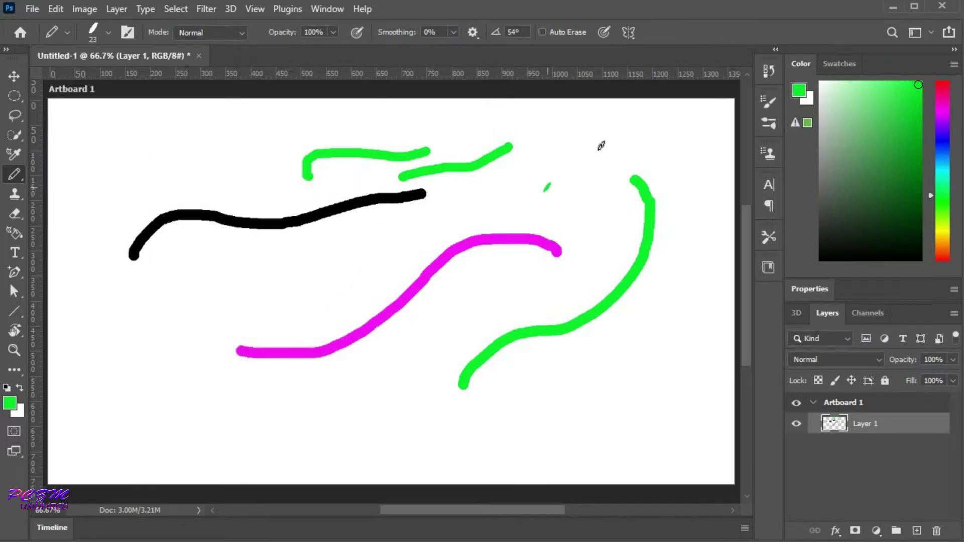
Step: Draw a thin green stroke and a green S shape at left, then wipe the layer clean
mouse_move(544, 191)
mouse_down()
mouse_move(623, 127)
mouse_move(585, 235)
mouse_move(566, 217)
mouse_up()
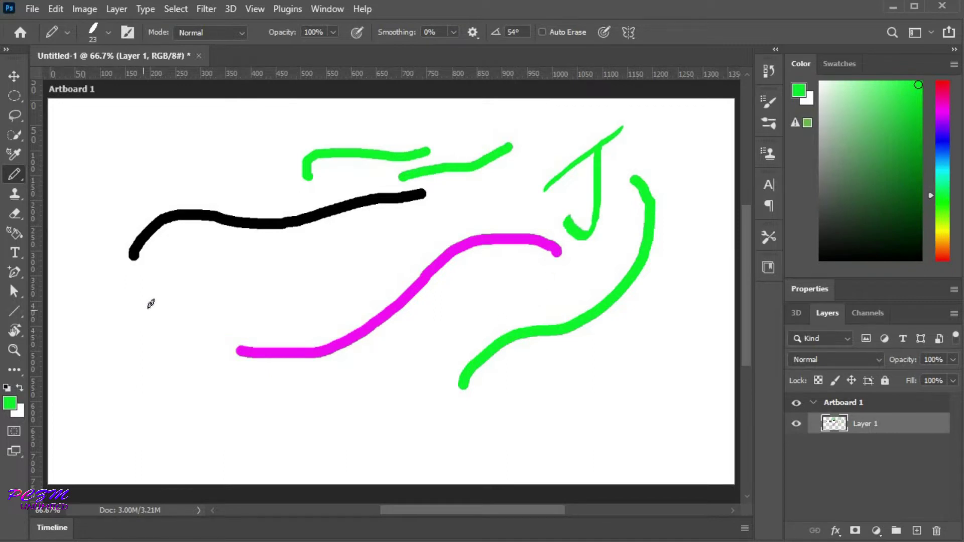
mouse_move(186, 295)
mouse_down()
mouse_move(128, 309)
mouse_move(184, 365)
mouse_move(175, 400)
mouse_move(142, 394)
mouse_move(137, 371)
mouse_up()
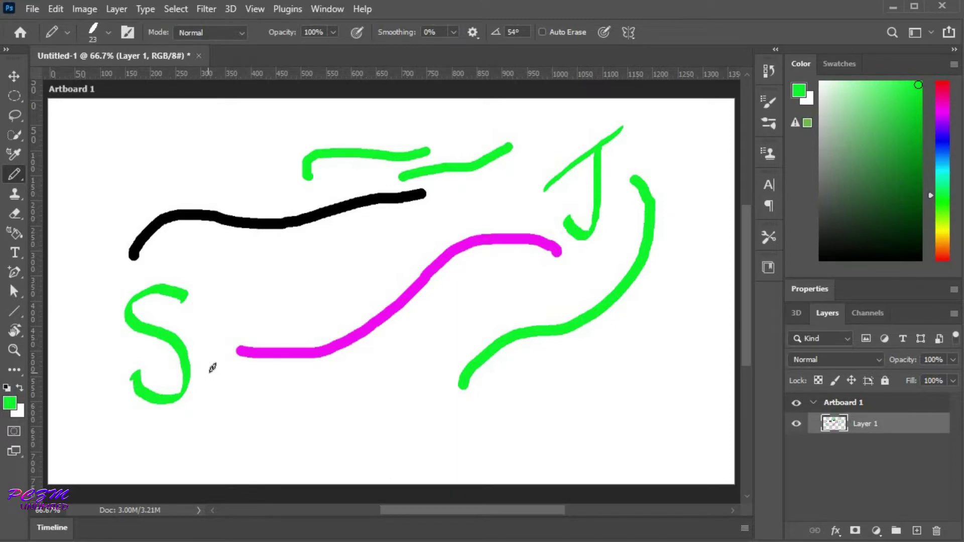
key(Delete)
Step: Set the tip angle to 0° and restore the 23 px tip to fully round
click(499, 33)
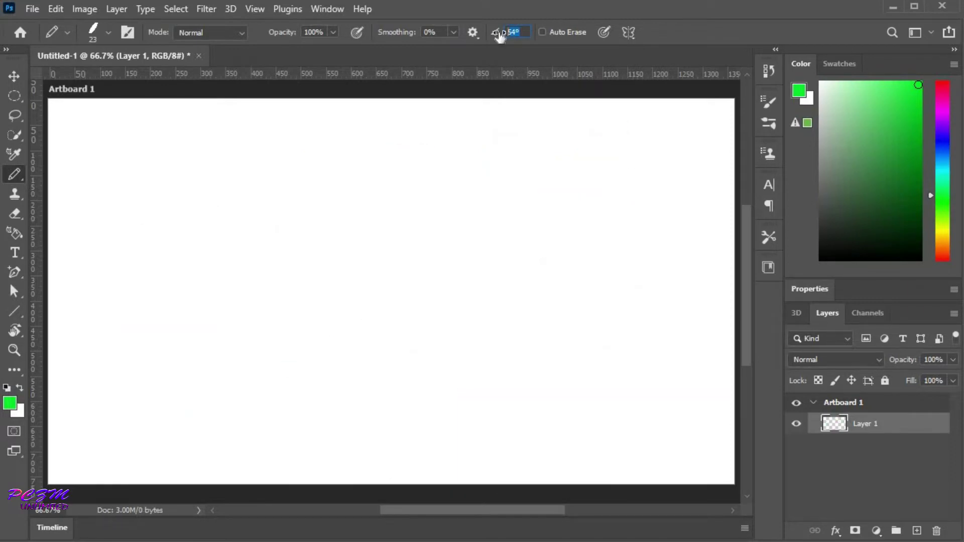
text(0)
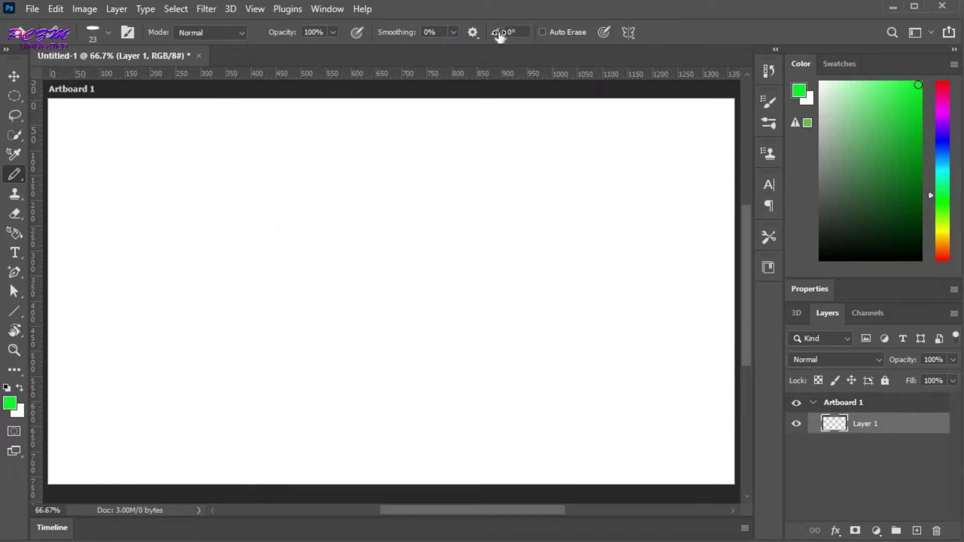
click(108, 32)
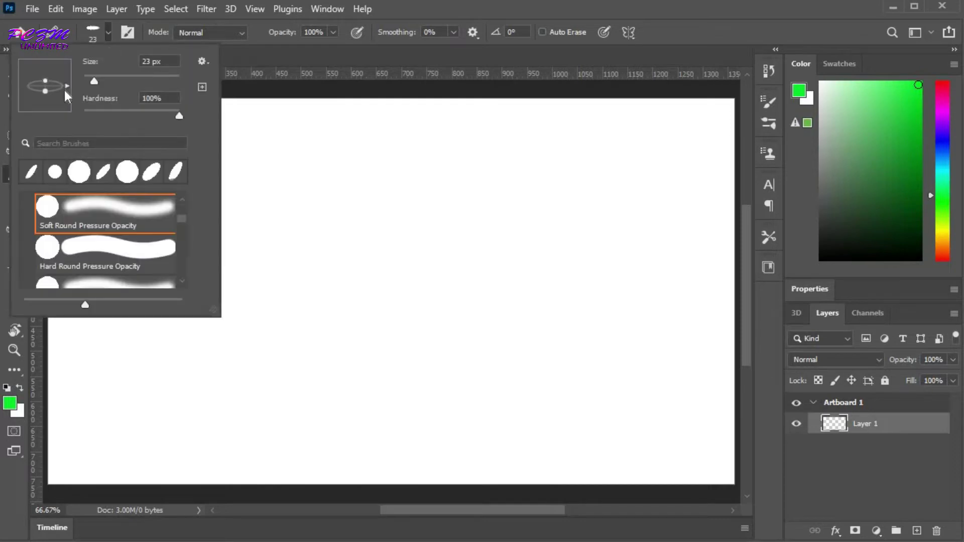
drag(45, 81, 46, 64)
click(298, 62)
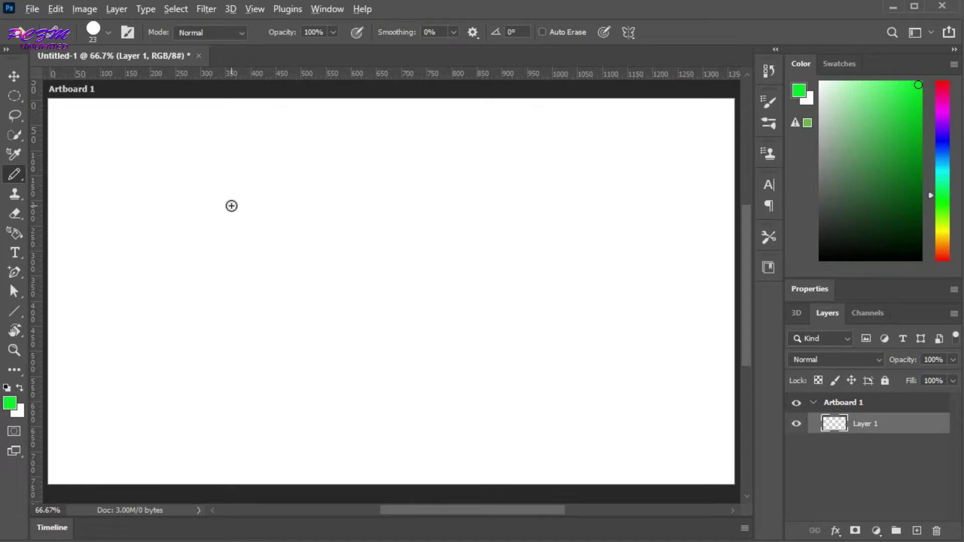
Step: Paint a thick green curve at right, then draw a thin 14 px line across the top
drag(231, 206, 260, 215)
mouse_move(674, 446)
mouse_down()
mouse_move(631, 389)
mouse_move(618, 242)
mouse_up()
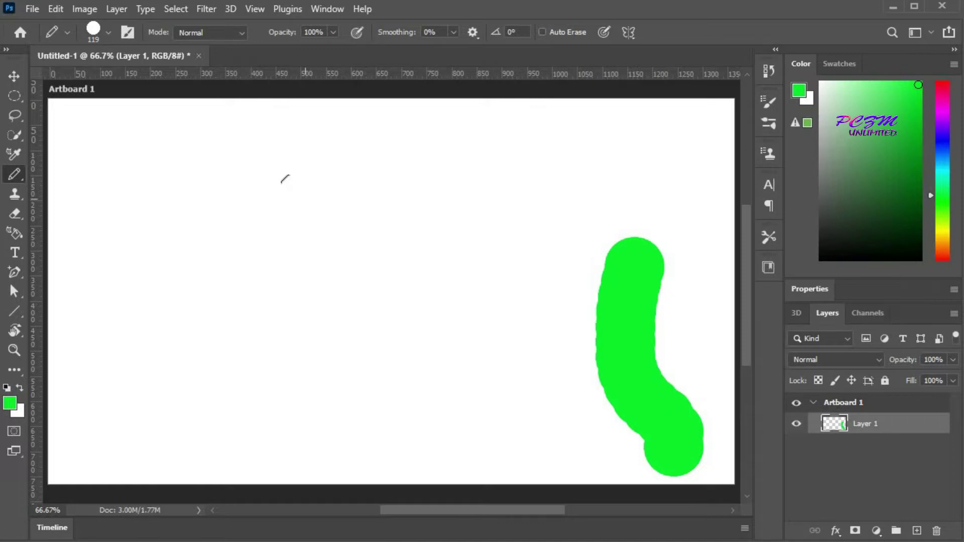
mouse_move(305, 197)
mouse_down()
mouse_move(300, 208)
mouse_move(276, 201)
mouse_up()
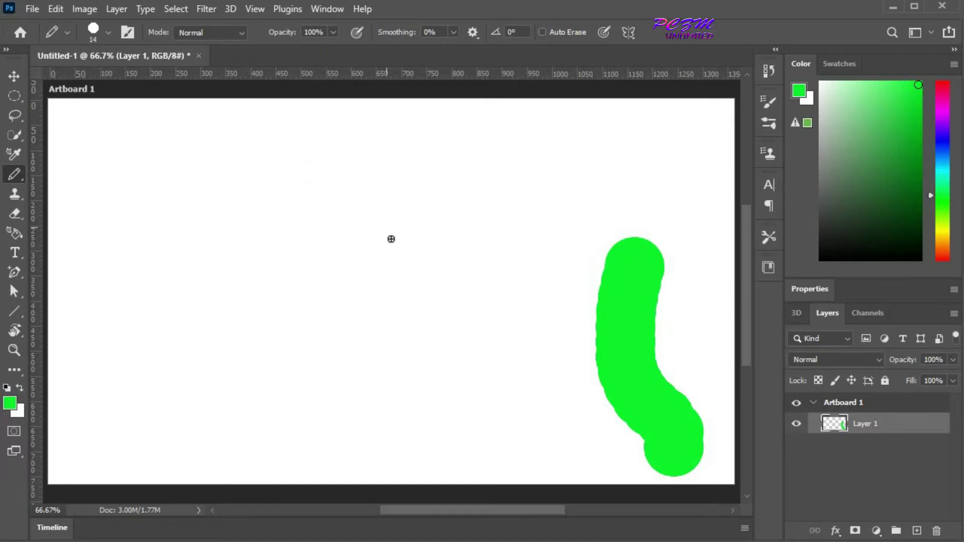
mouse_move(296, 274)
mouse_down()
mouse_move(314, 242)
mouse_move(487, 182)
mouse_move(601, 161)
mouse_up()
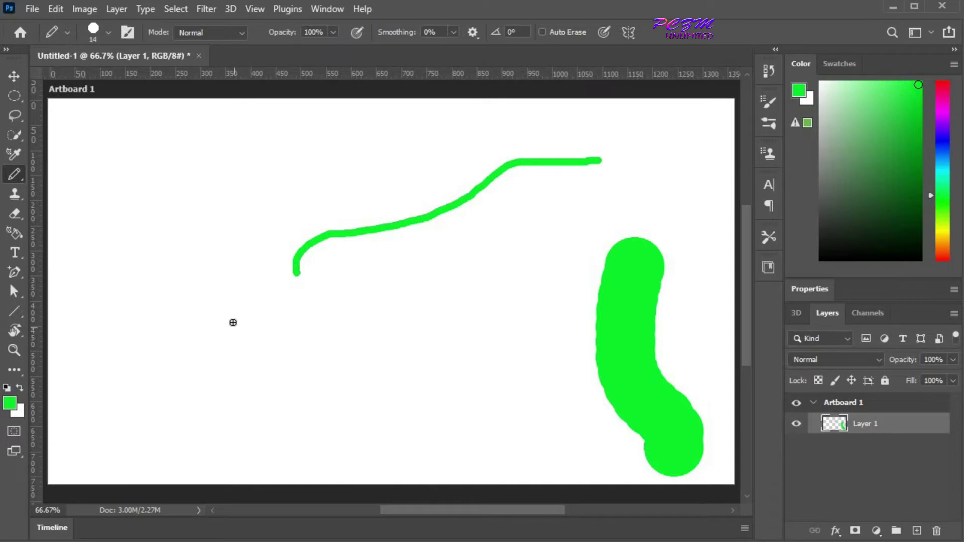
click(239, 33)
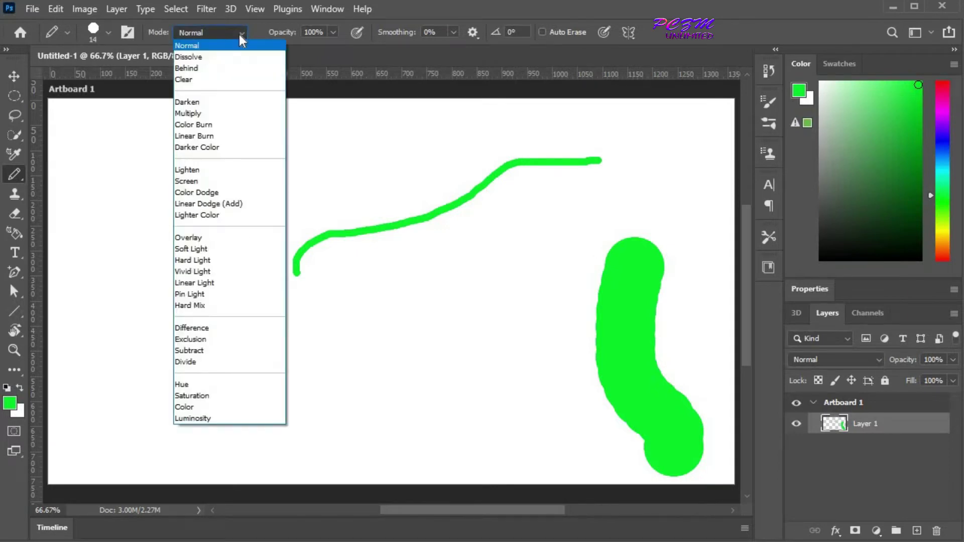
Step: In Behind mode, draw two blue lines passing behind the green shapes
click(239, 34)
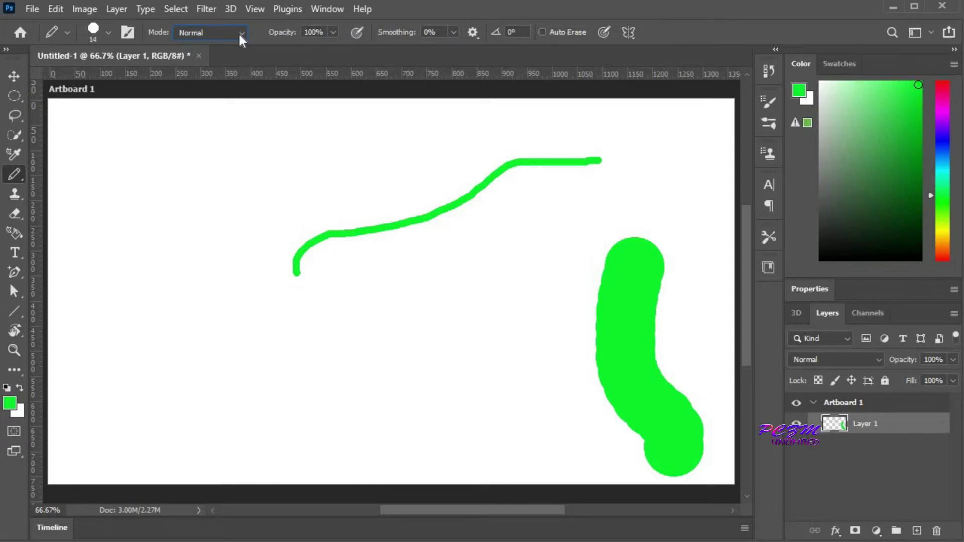
click(239, 34)
click(201, 68)
click(942, 141)
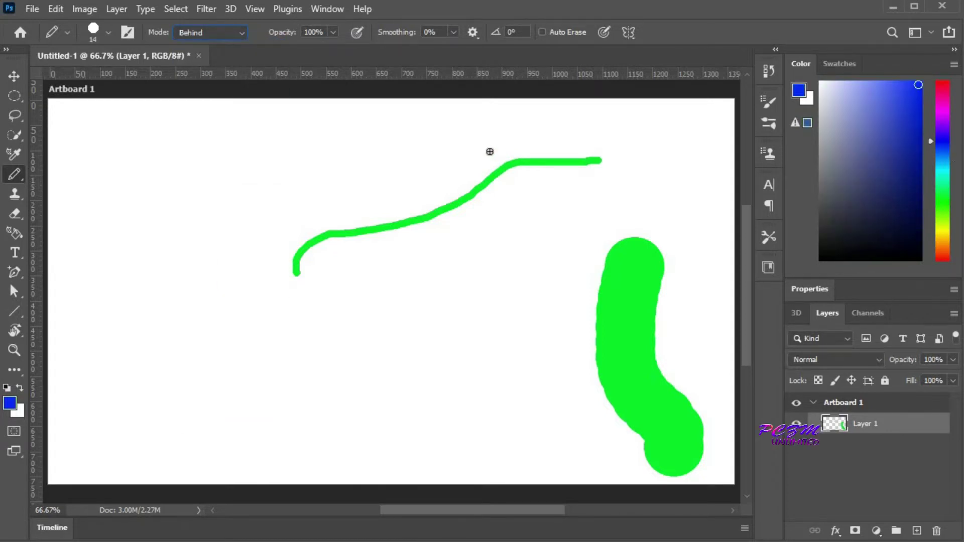
mouse_move(486, 334)
mouse_down()
mouse_move(544, 306)
mouse_move(721, 344)
mouse_up()
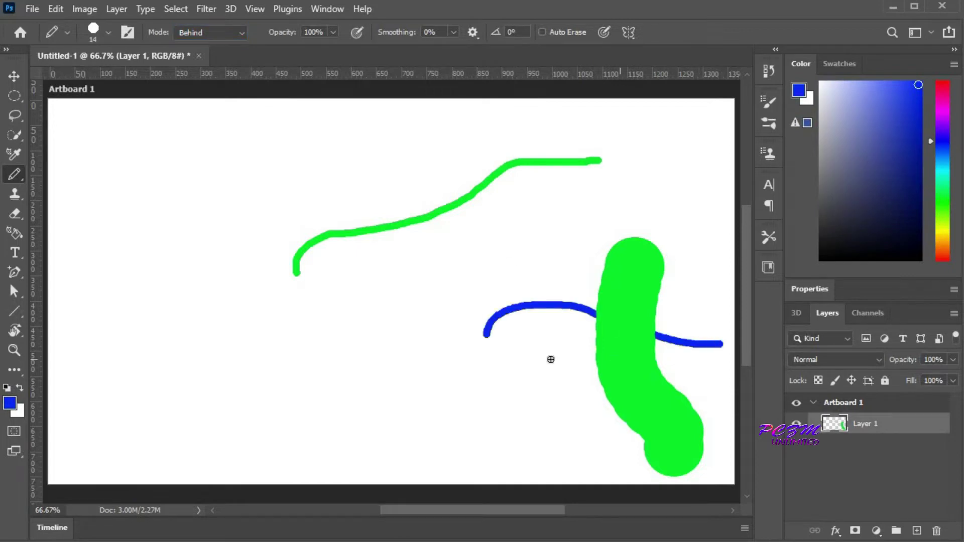
mouse_move(454, 264)
mouse_down()
mouse_move(396, 212)
mouse_move(289, 189)
mouse_up()
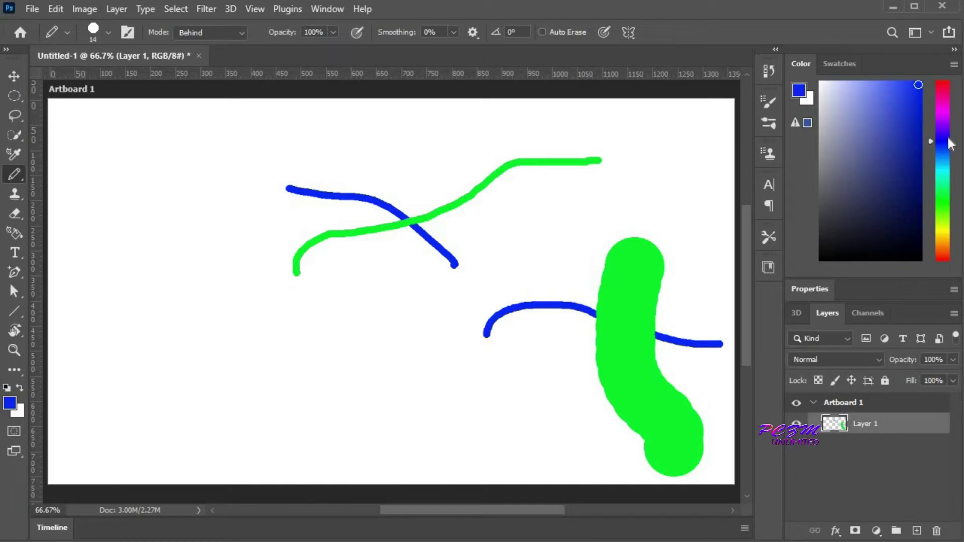
Step: Draw magenta lines across the green shapes in Darken mode, then reset the mode to Normal
click(944, 110)
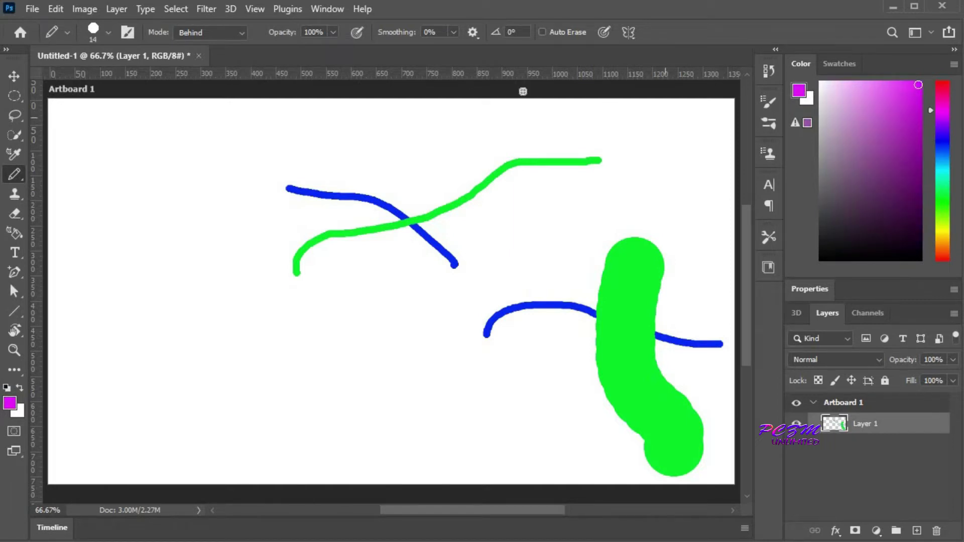
click(239, 34)
click(193, 100)
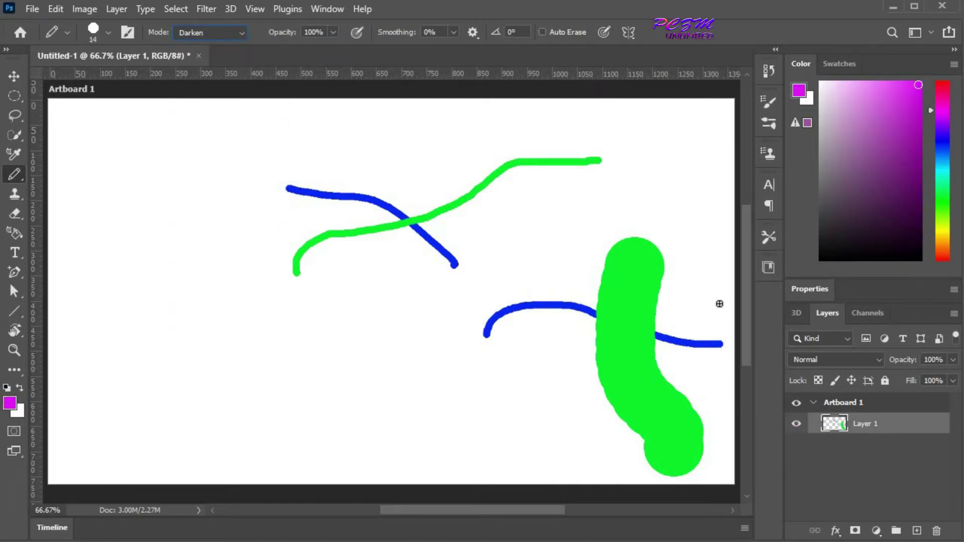
mouse_move(721, 300)
mouse_down()
mouse_move(609, 357)
mouse_move(563, 403)
mouse_move(527, 403)
mouse_up()
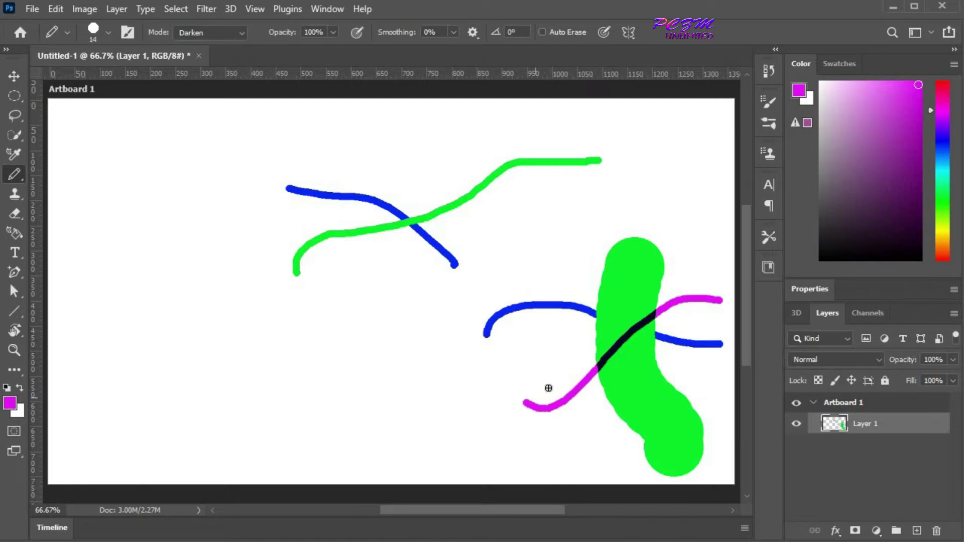
mouse_move(582, 457)
mouse_down()
mouse_move(620, 420)
mouse_move(707, 382)
mouse_up()
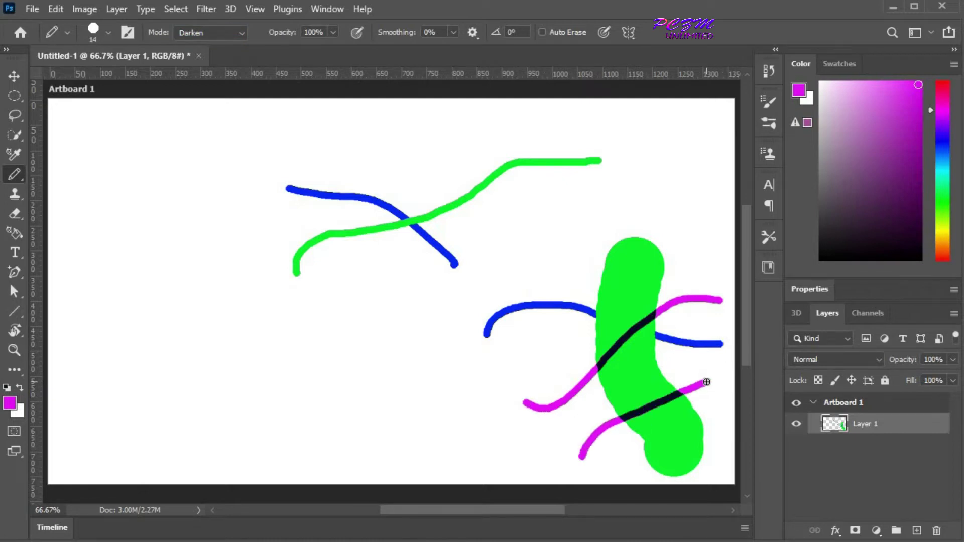
drag(547, 207, 419, 159)
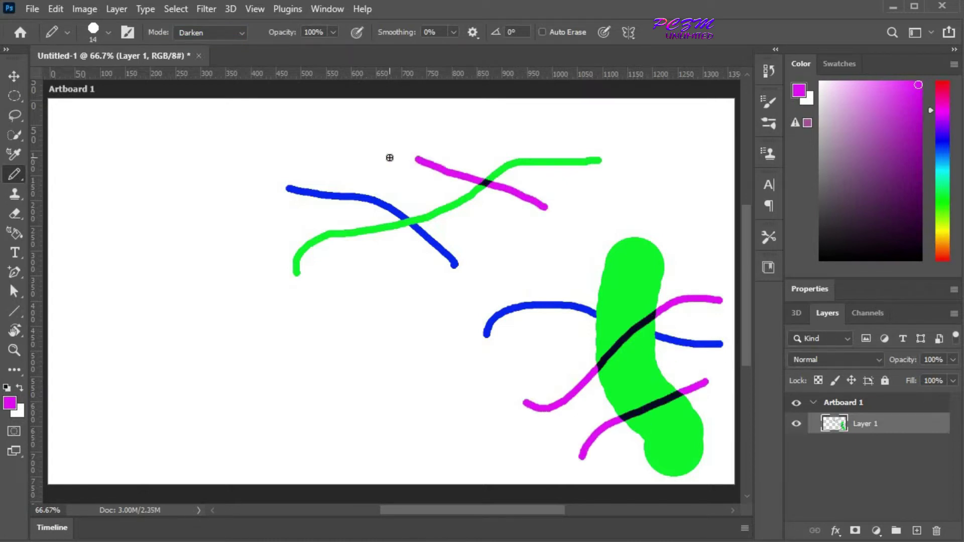
click(239, 32)
click(228, 36)
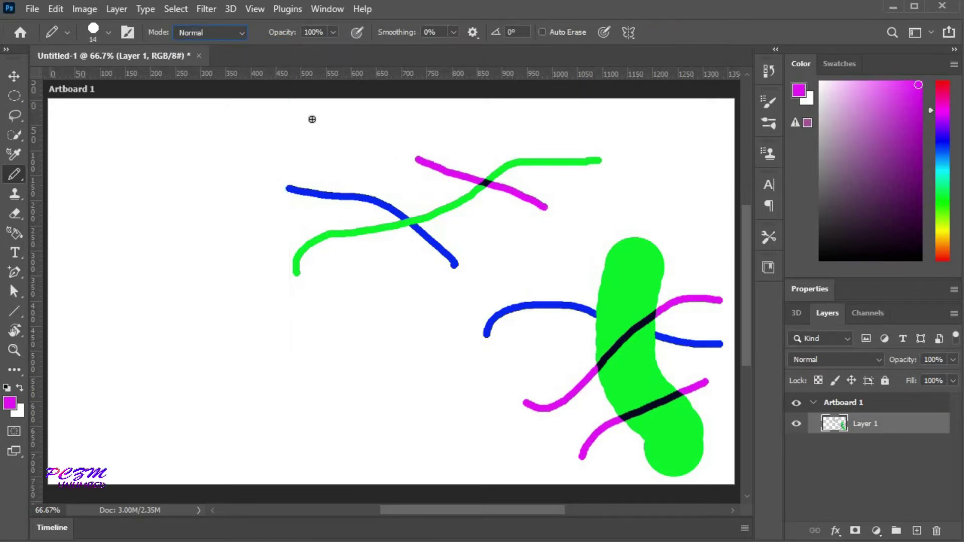
Step: Set pencil opacity to 30% and draw faint pink strokes near the top and lower right
click(332, 32)
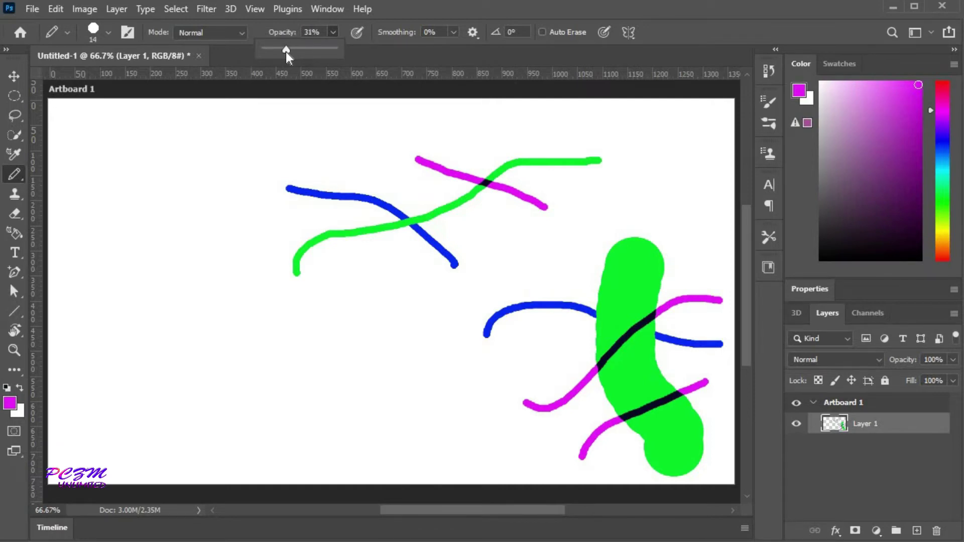
drag(286, 52, 285, 52)
mouse_move(483, 235)
mouse_down()
mouse_move(497, 212)
mouse_move(551, 221)
mouse_move(594, 205)
mouse_up()
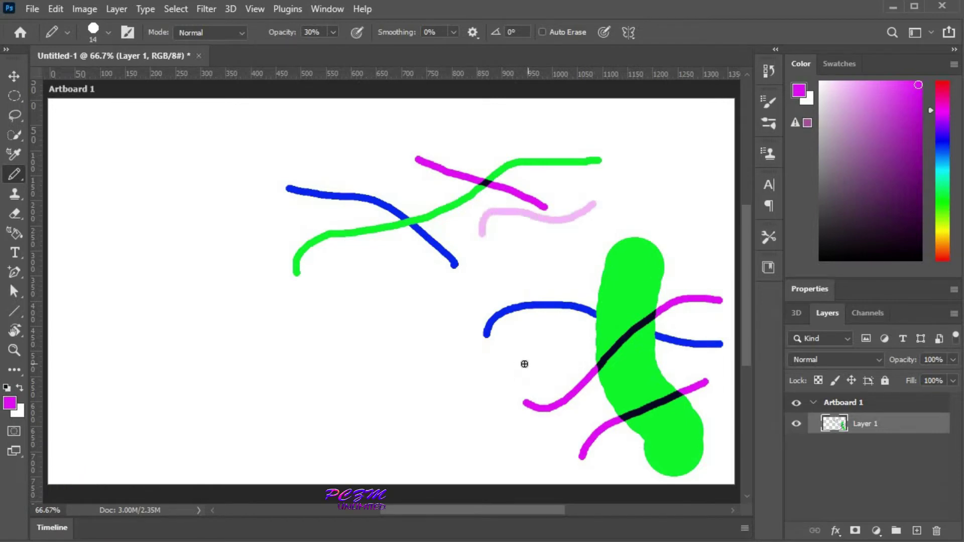
mouse_move(528, 362)
mouse_down()
mouse_move(477, 425)
mouse_move(500, 451)
mouse_move(575, 431)
mouse_up()
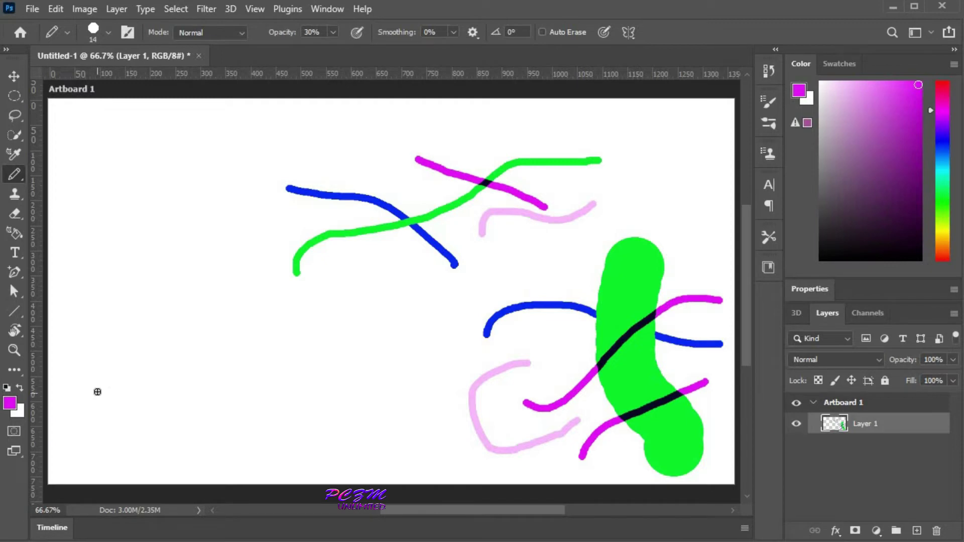
Step: Scribble a looping pink figure at left, overpainting its centre to build darker colour
mouse_move(97, 393)
mouse_down()
mouse_move(284, 366)
mouse_move(337, 320)
mouse_up()
mouse_move(250, 302)
mouse_down()
mouse_move(146, 266)
mouse_move(140, 189)
mouse_move(173, 185)
mouse_move(187, 297)
mouse_move(144, 463)
mouse_move(113, 381)
mouse_move(134, 263)
mouse_move(232, 206)
mouse_move(172, 323)
mouse_move(152, 395)
mouse_move(158, 263)
mouse_move(149, 286)
mouse_move(154, 351)
mouse_move(165, 347)
mouse_move(150, 267)
mouse_move(130, 339)
mouse_move(148, 361)
mouse_move(152, 280)
mouse_move(157, 312)
mouse_move(133, 332)
mouse_move(137, 347)
mouse_move(162, 287)
mouse_move(138, 283)
mouse_move(131, 324)
mouse_up()
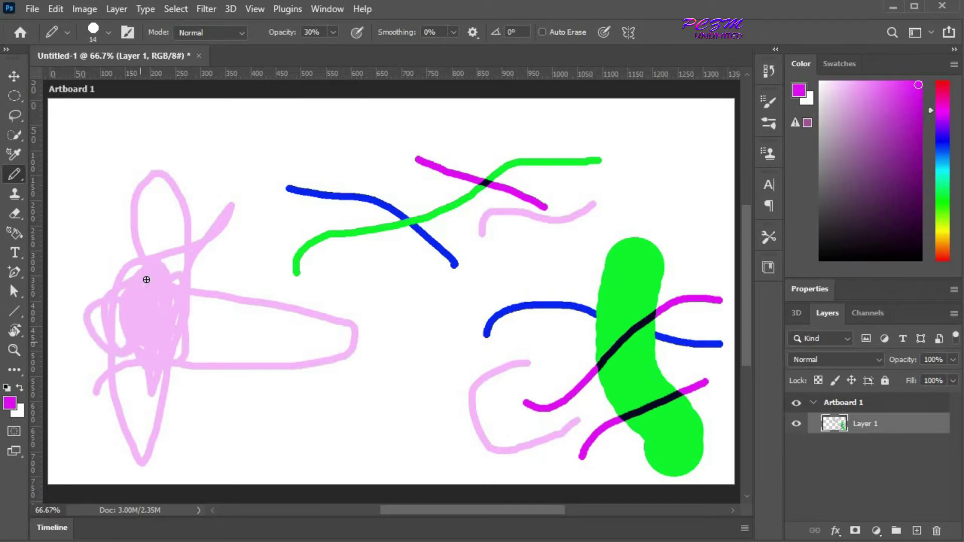
mouse_move(146, 279)
mouse_down()
mouse_move(119, 324)
mouse_move(193, 328)
mouse_move(171, 326)
mouse_up()
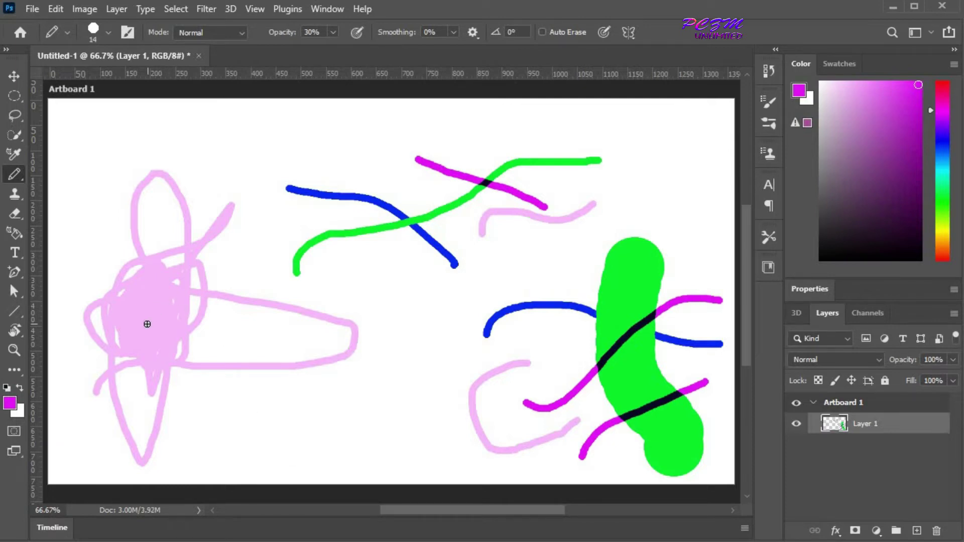
mouse_move(147, 325)
mouse_down()
mouse_move(160, 299)
mouse_move(155, 325)
mouse_move(164, 315)
mouse_move(145, 302)
mouse_move(127, 337)
mouse_move(133, 356)
mouse_move(157, 310)
mouse_move(149, 294)
mouse_move(161, 295)
mouse_move(157, 310)
mouse_move(146, 310)
mouse_move(160, 297)
mouse_move(163, 305)
mouse_move(154, 324)
mouse_up()
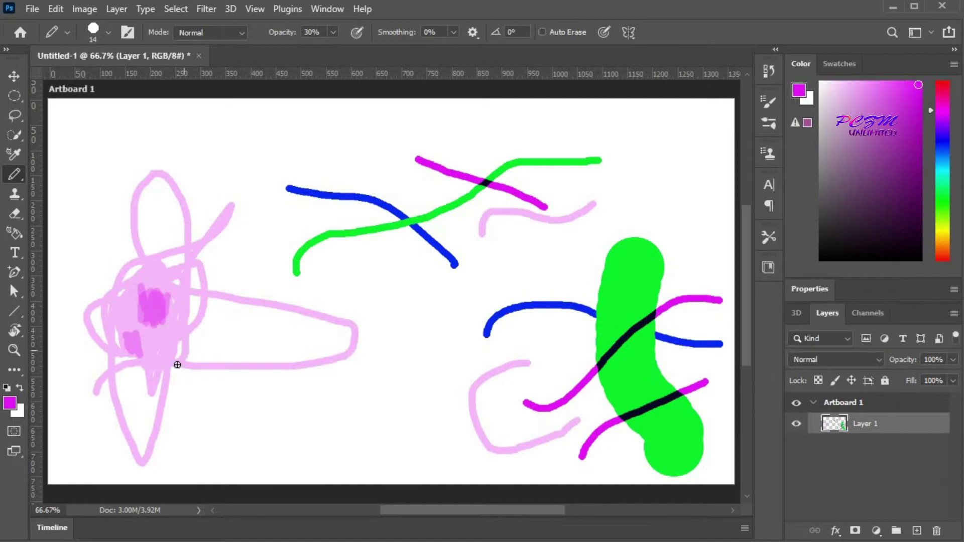
drag(136, 357, 131, 339)
mouse_move(126, 359)
mouse_down()
mouse_move(148, 354)
mouse_move(145, 343)
mouse_move(153, 358)
mouse_up()
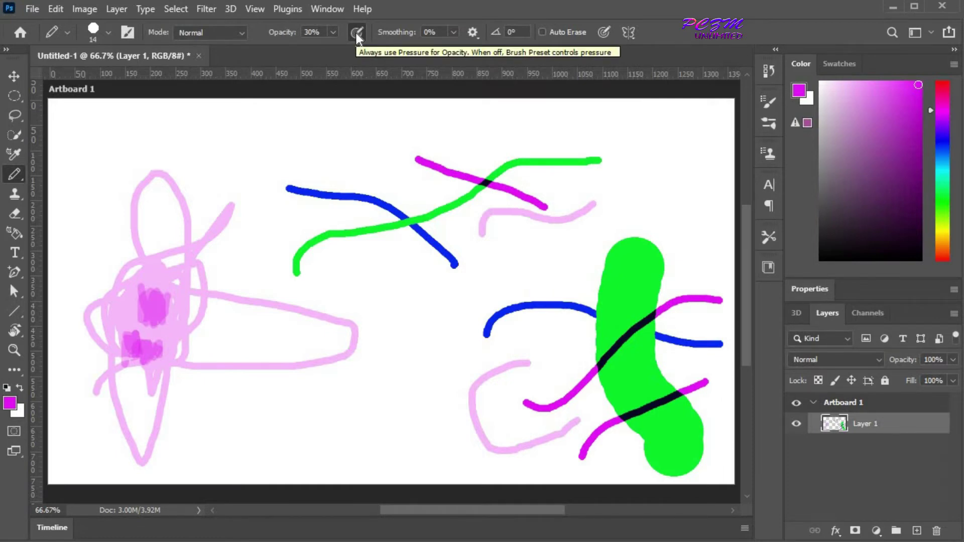
Step: Restore pencil opacity to 100% and clear the layer
click(333, 32)
drag(334, 47, 433, 53)
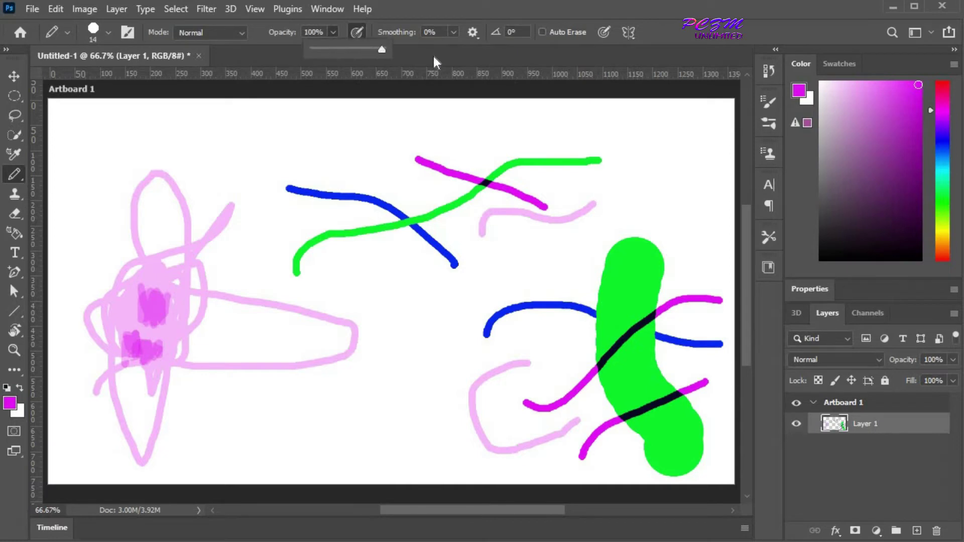
key(Delete)
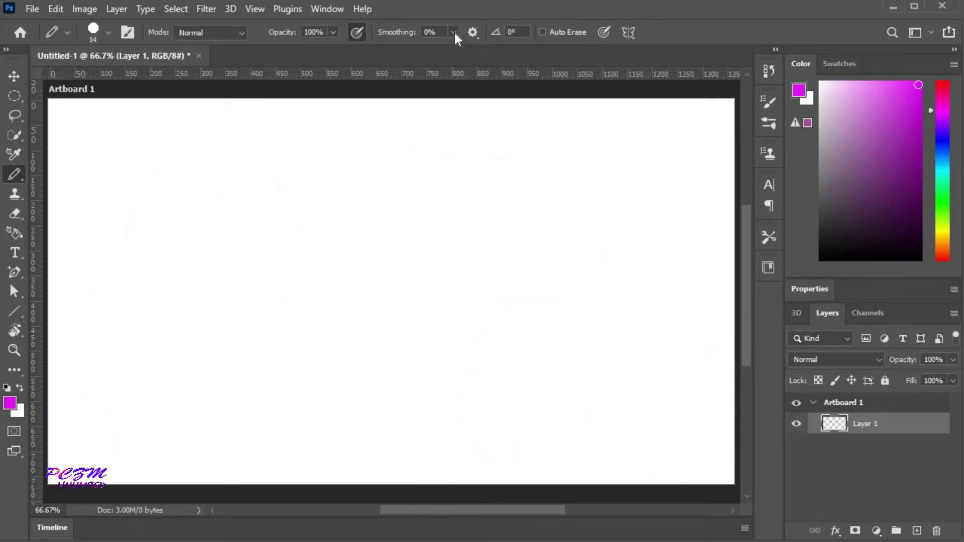
Step: Set Smoothing to 80% and draw a smooth magenta wave across the artboard
click(454, 32)
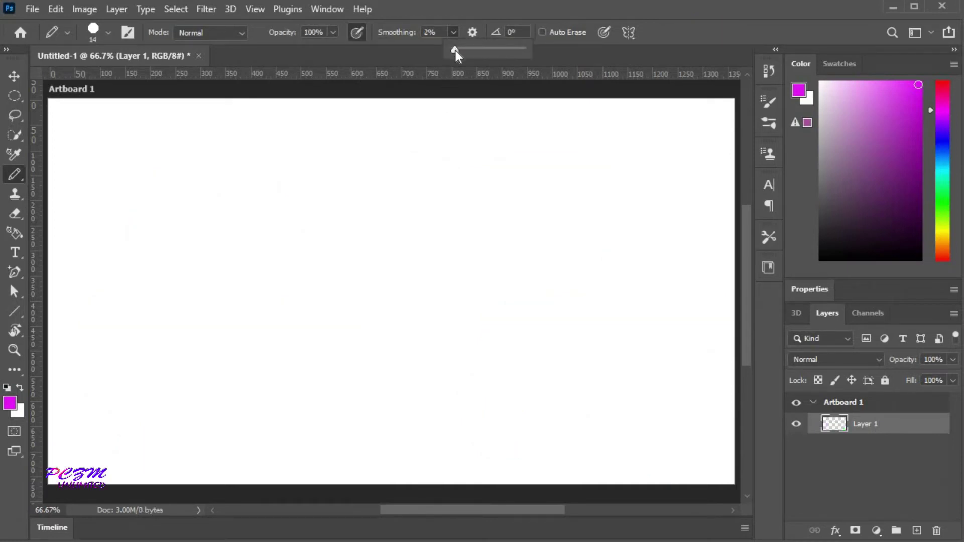
drag(456, 50, 496, 50)
drag(507, 50, 508, 49)
mouse_move(86, 329)
mouse_down()
mouse_move(119, 266)
mouse_move(145, 272)
mouse_move(166, 309)
mouse_move(204, 339)
mouse_move(229, 321)
mouse_up()
mouse_move(272, 255)
mouse_down()
mouse_move(310, 283)
mouse_move(351, 349)
mouse_move(370, 349)
mouse_move(398, 317)
mouse_move(403, 282)
mouse_move(455, 291)
mouse_move(483, 326)
mouse_move(518, 334)
mouse_move(543, 233)
mouse_move(603, 285)
mouse_move(621, 351)
mouse_move(636, 344)
mouse_move(663, 217)
mouse_move(723, 310)
mouse_move(723, 351)
mouse_up()
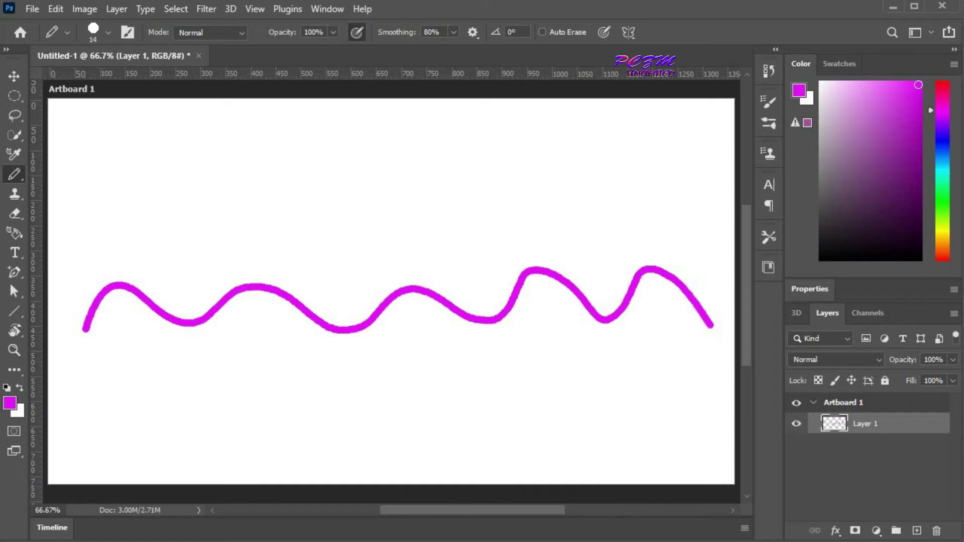
Step: Set Smoothing to 0% and draw a jagged magenta zigzag above the wave
click(454, 33)
drag(453, 51, 377, 47)
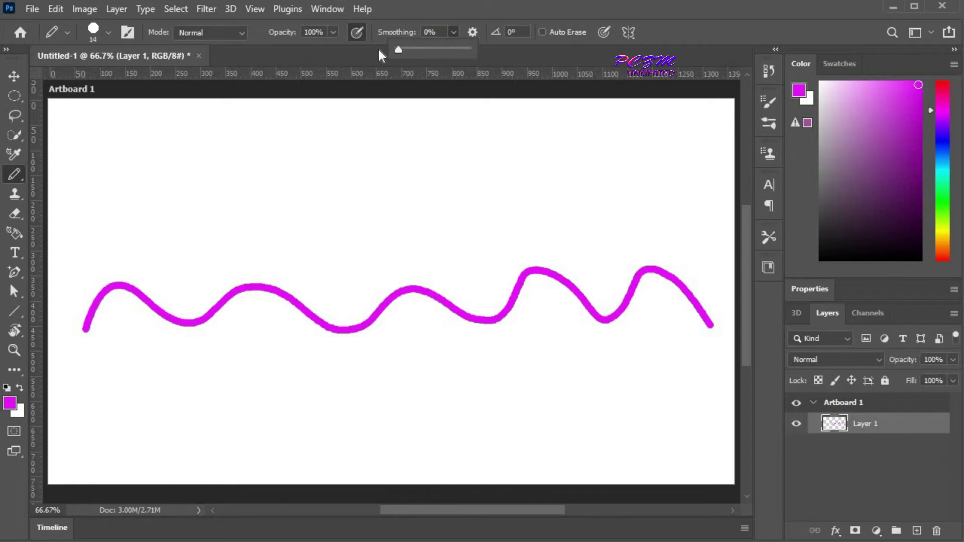
click(107, 249)
mouse_move(131, 185)
mouse_down()
mouse_move(162, 232)
mouse_move(214, 178)
mouse_move(242, 236)
mouse_move(325, 201)
mouse_move(358, 229)
mouse_move(445, 242)
mouse_move(496, 208)
mouse_move(558, 196)
mouse_move(672, 216)
mouse_move(696, 253)
mouse_up()
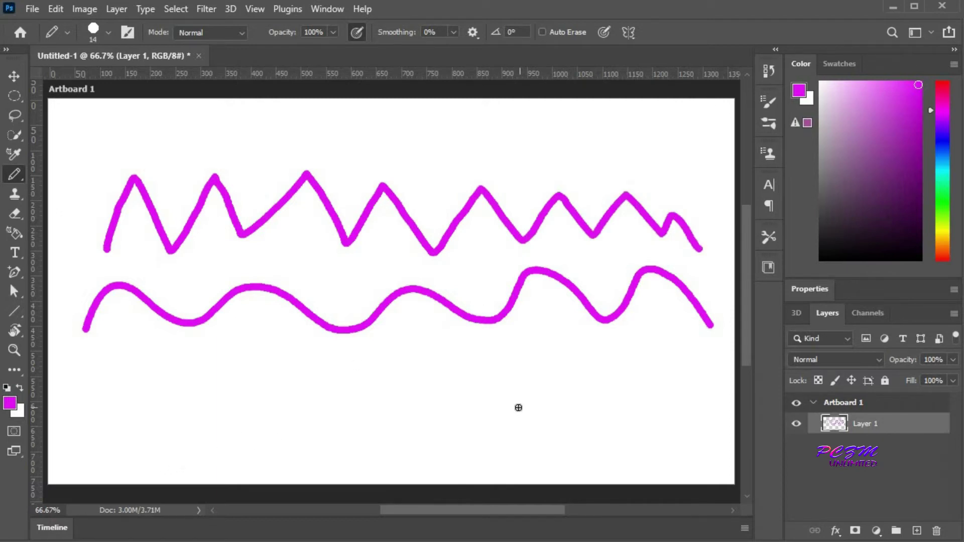
Step: With blue at about 56% smoothing and Pulled String Mode on, draw a line near the top
click(943, 140)
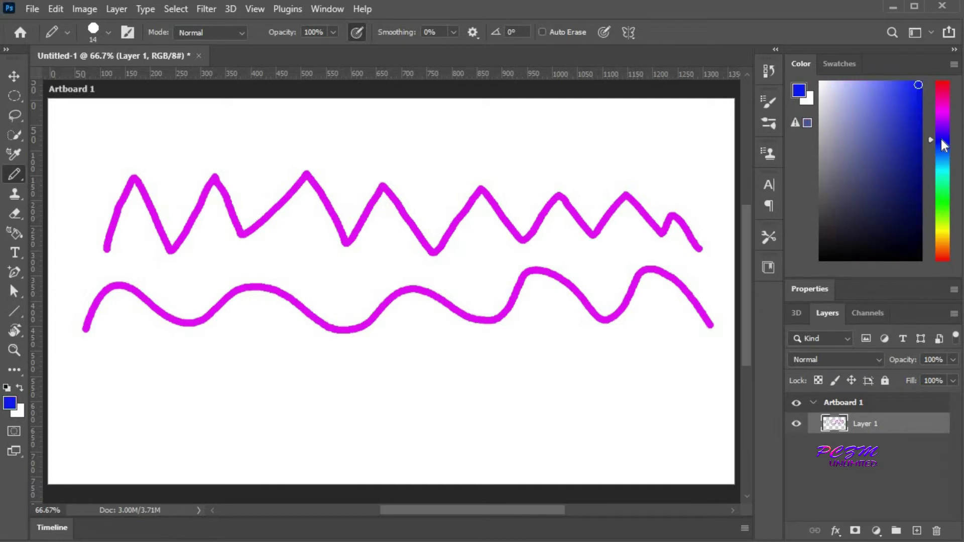
click(453, 32)
drag(456, 50, 492, 52)
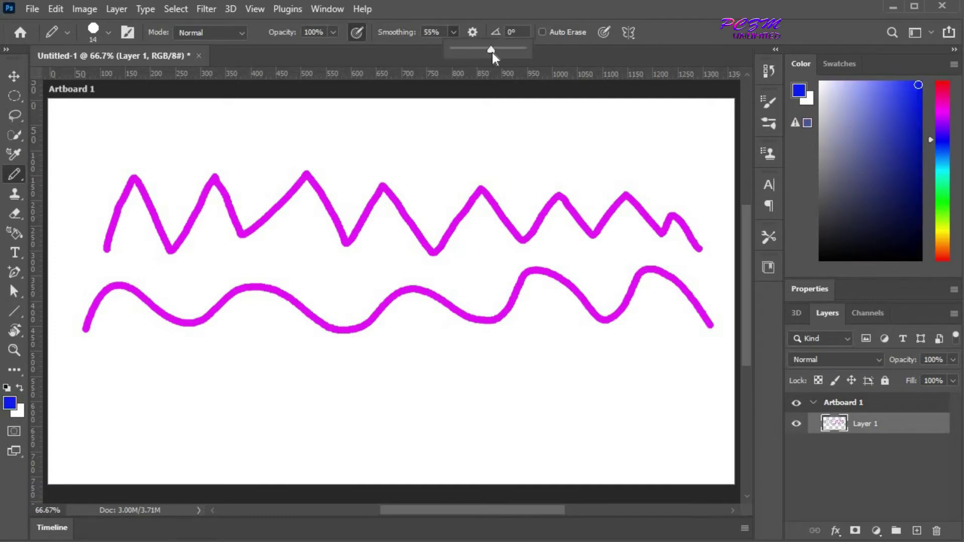
click(476, 32)
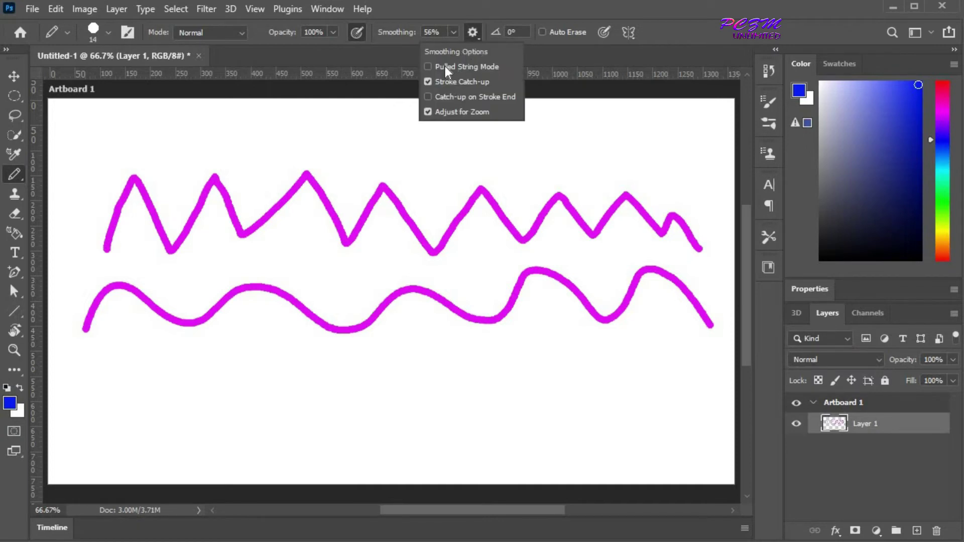
click(430, 67)
click(96, 164)
mouse_move(164, 137)
mouse_down()
mouse_move(230, 159)
mouse_move(297, 128)
mouse_move(397, 160)
mouse_move(454, 137)
mouse_move(469, 115)
mouse_move(522, 167)
mouse_move(547, 111)
mouse_move(600, 164)
mouse_move(612, 162)
mouse_move(636, 115)
mouse_move(683, 161)
mouse_move(703, 128)
mouse_move(716, 126)
mouse_move(730, 148)
mouse_up()
Step: Turn off Pulled String Mode and draw a blue wave along the artboard bottom
click(475, 34)
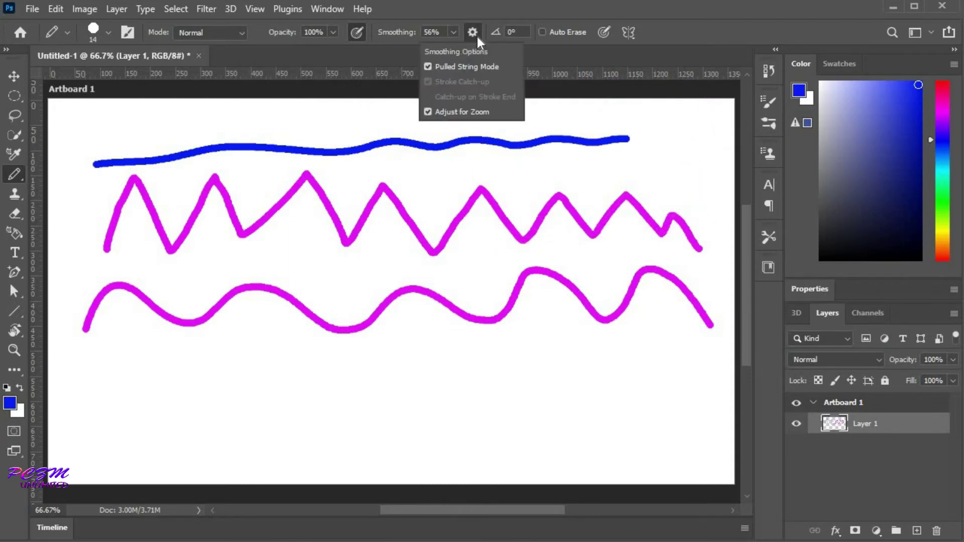
click(428, 67)
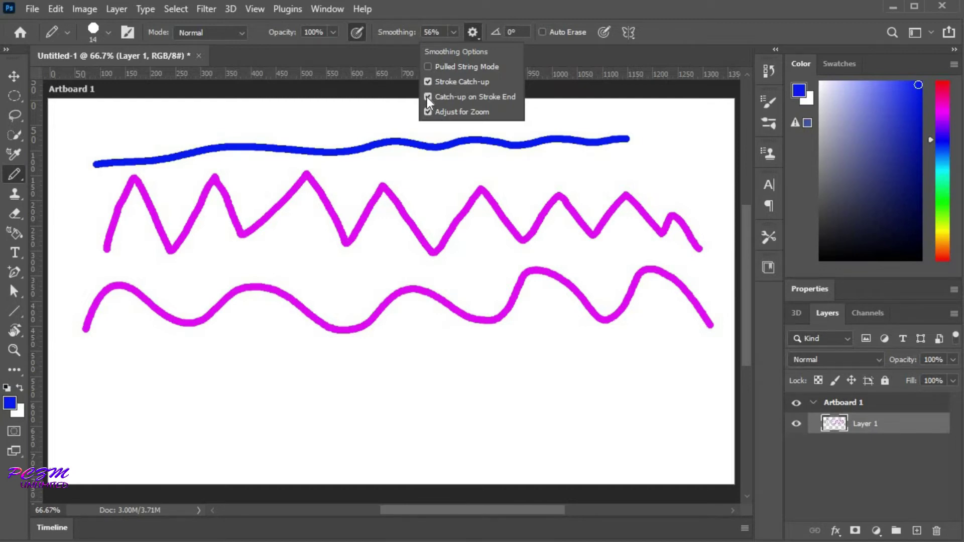
mouse_move(88, 440)
mouse_down()
mouse_move(109, 393)
mouse_move(220, 445)
mouse_move(268, 405)
mouse_move(328, 421)
mouse_move(356, 448)
mouse_move(402, 392)
mouse_move(483, 445)
mouse_move(535, 369)
mouse_move(595, 445)
mouse_move(651, 393)
mouse_move(672, 414)
mouse_up()
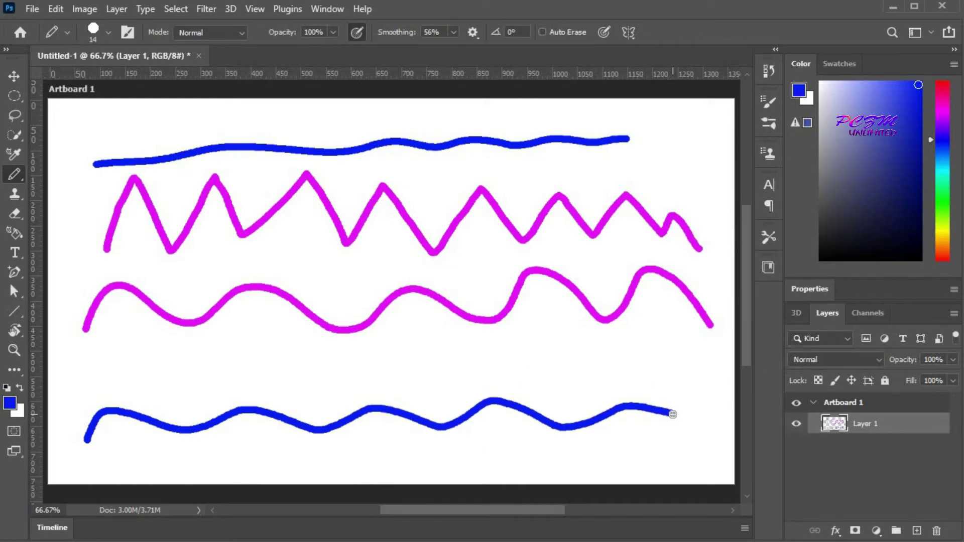
click(473, 33)
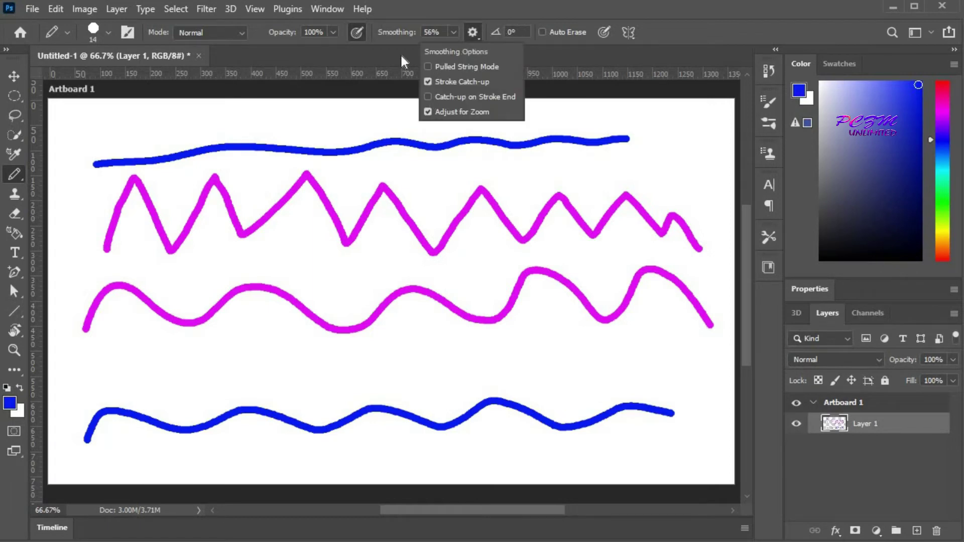
click(400, 49)
click(453, 32)
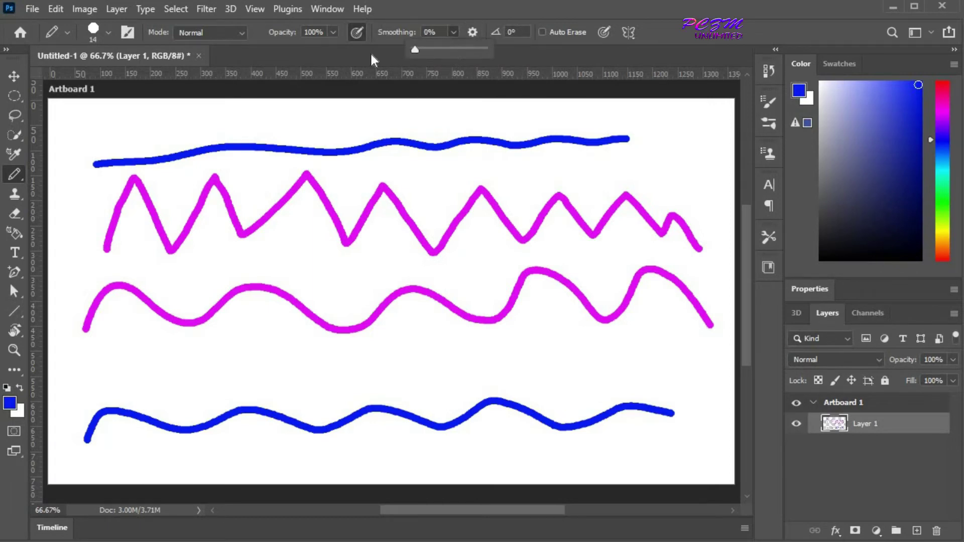
Step: Select all, delete every stroke, and deselect to clear the layer
key(ctrl+a)
key(Delete)
key(ctrl+d)
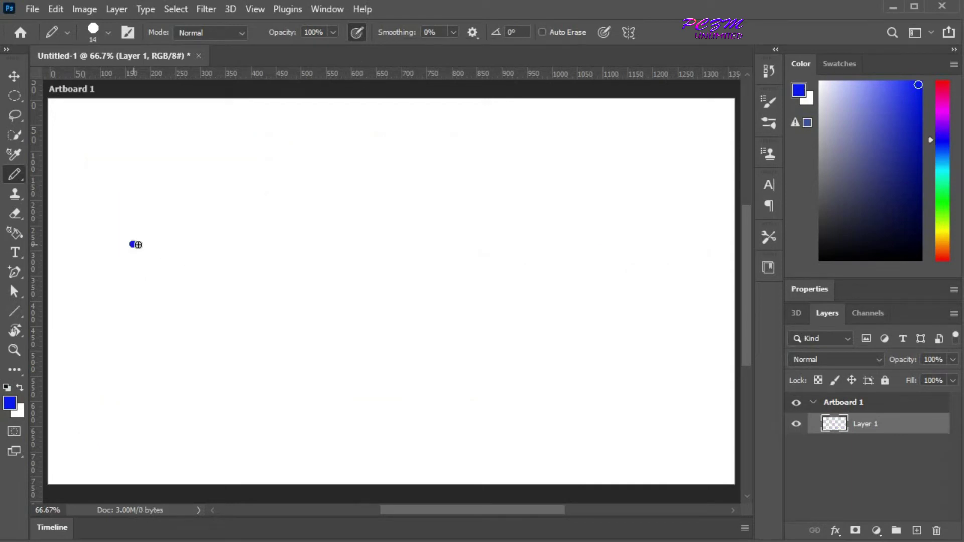
Step: Draw straight horizontal and vertical blue lines, undoing each one
drag(137, 245, 487, 240)
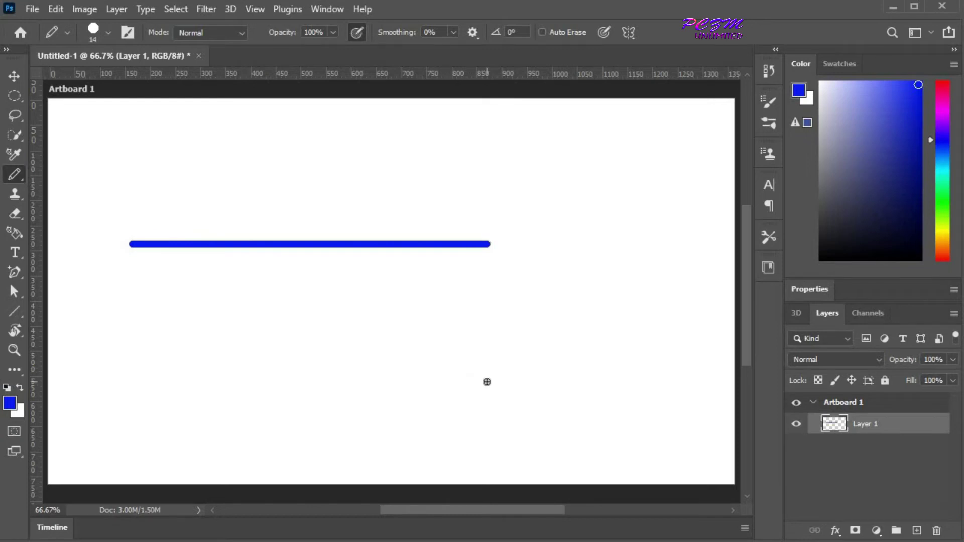
key(ctrl+z)
drag(571, 344, 208, 344)
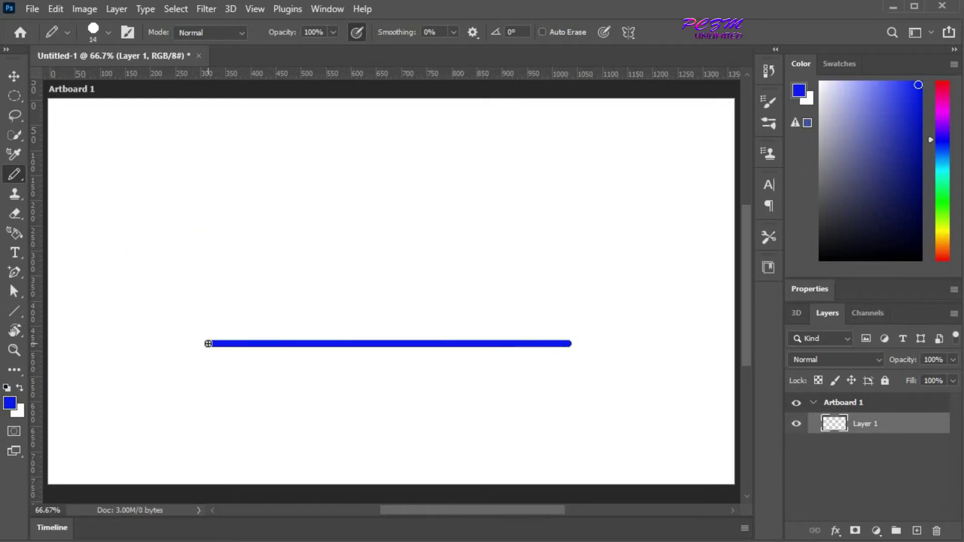
key(ctrl+z)
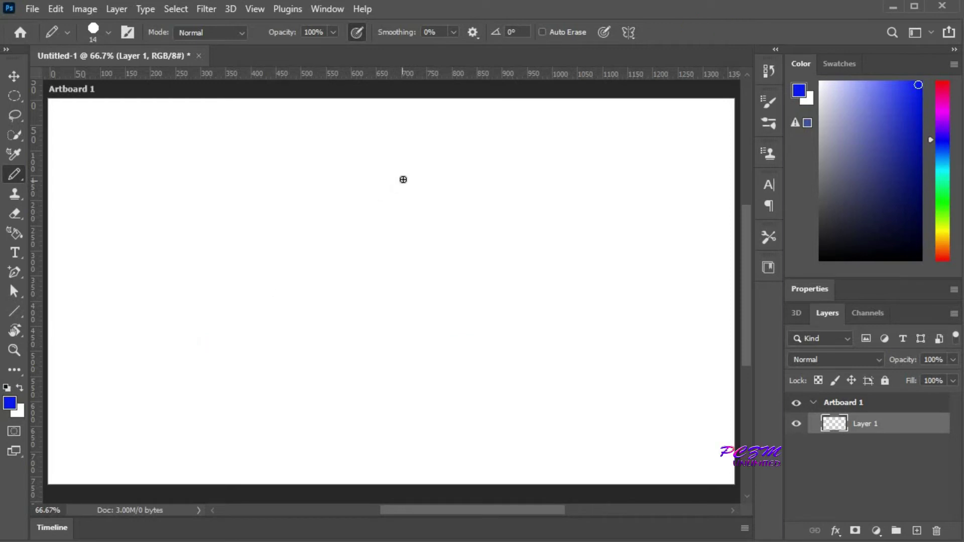
drag(405, 172, 400, 438)
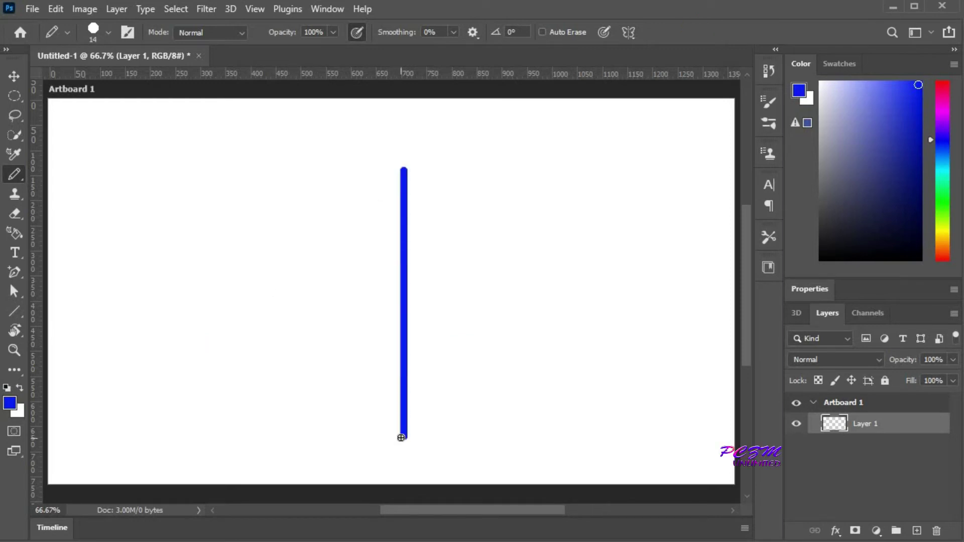
key(ctrl+z)
drag(215, 443, 216, 392)
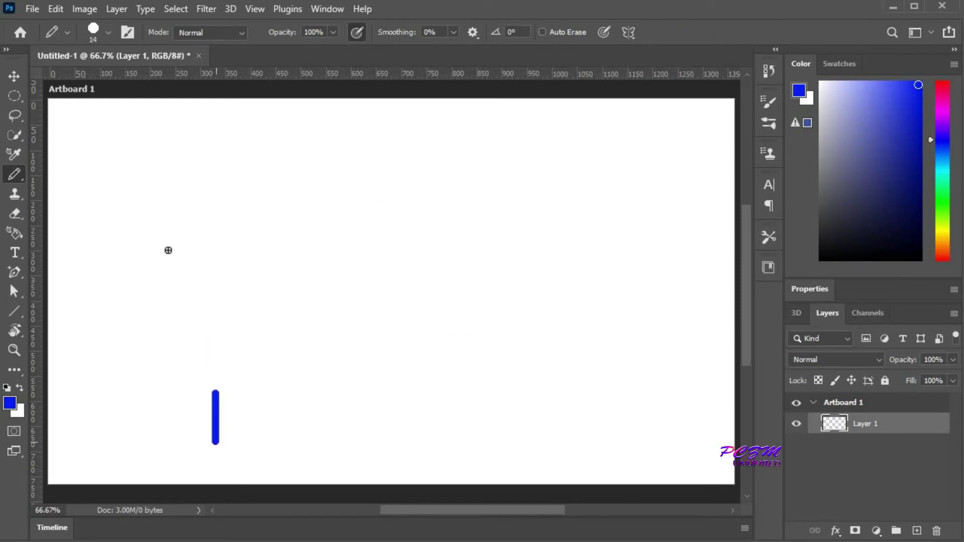
drag(168, 250, 150, 170)
key(ctrl+z)
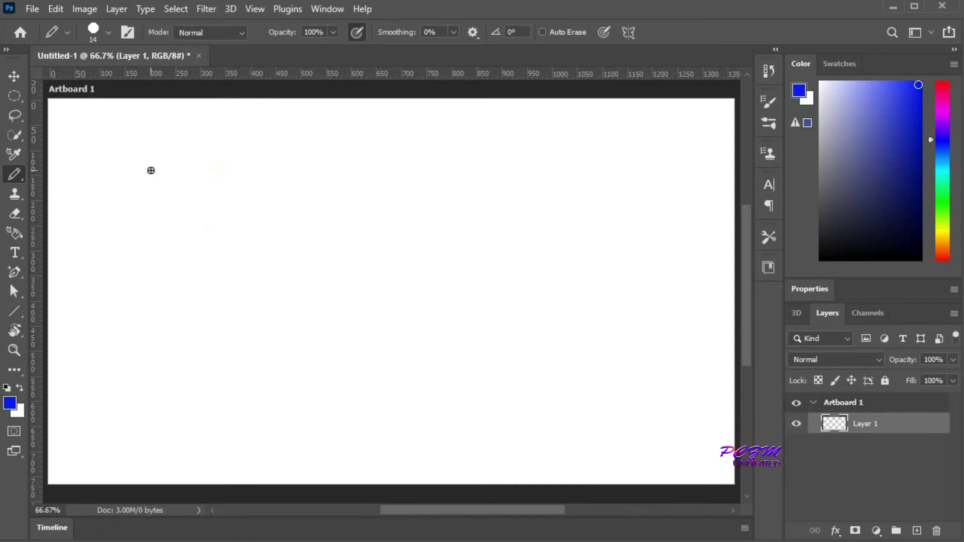
Step: Connect straight blue segments point to point into a triangle with a line extending right
click(158, 213)
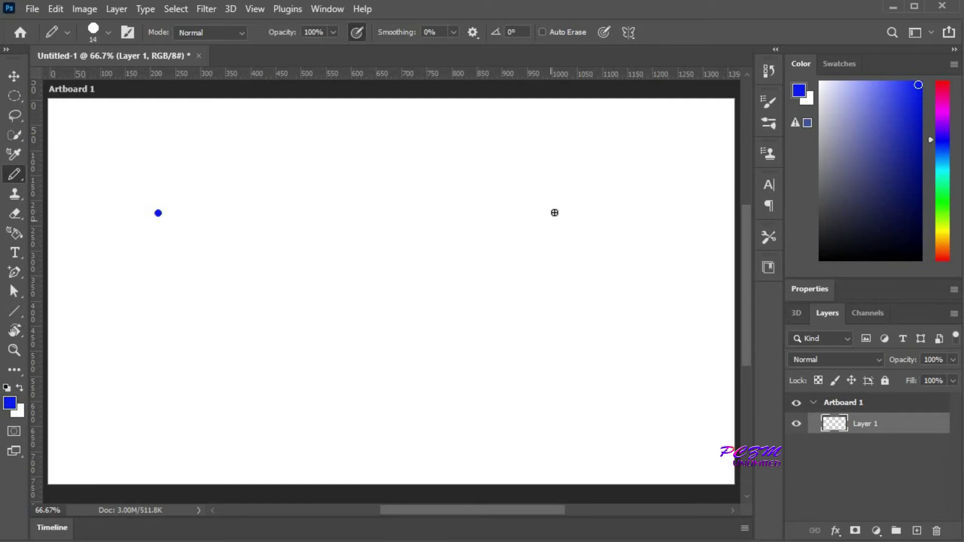
shift+click(494, 121)
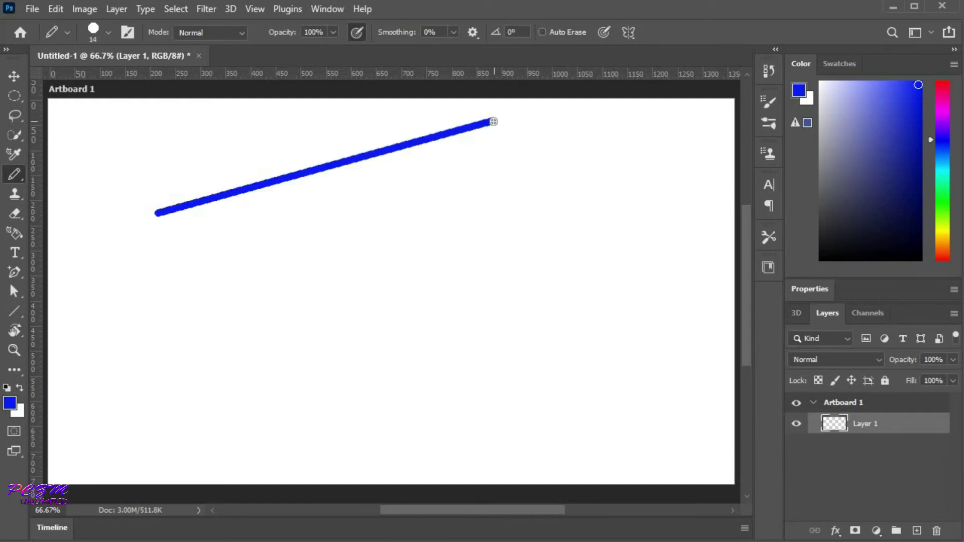
shift+click(530, 450)
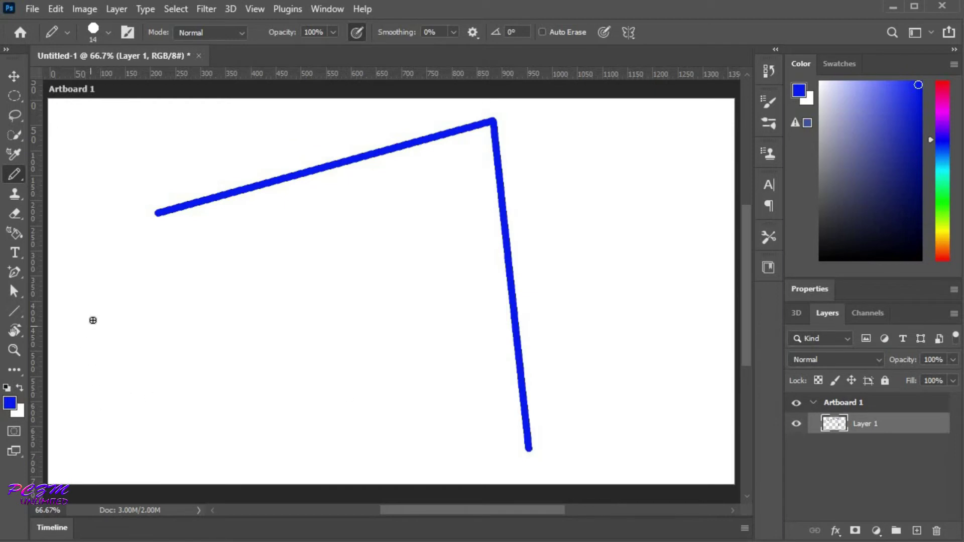
shift+click(161, 279)
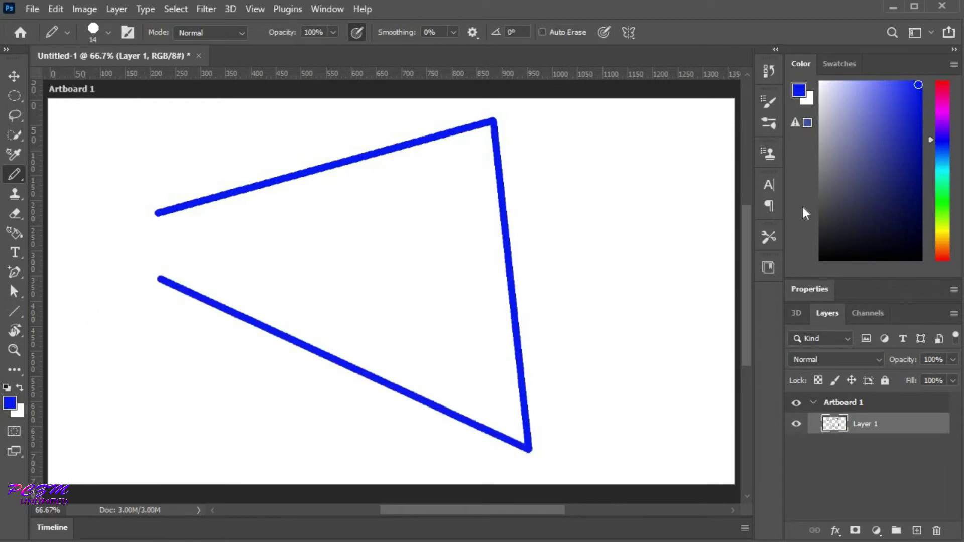
shift+click(688, 224)
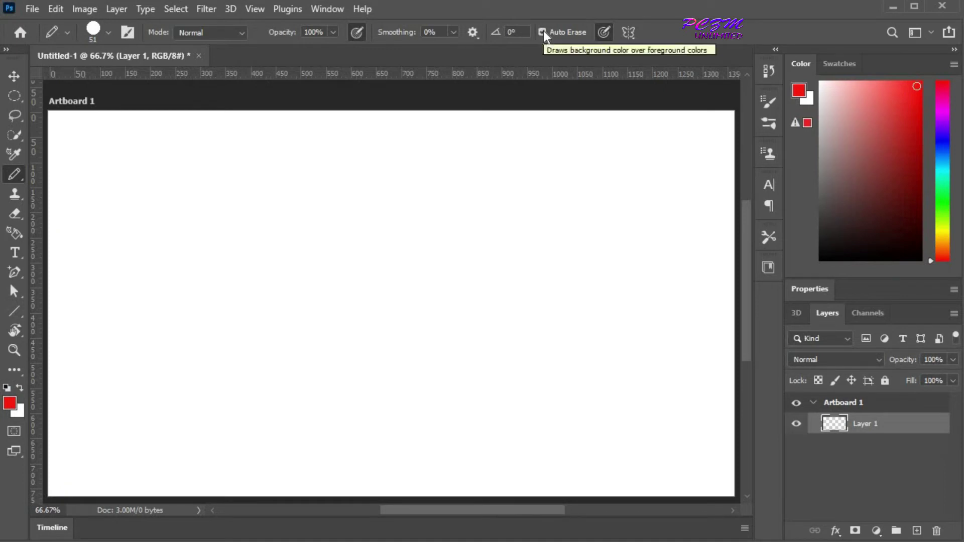
Step: Toggle Auto Erase back on and draw a thick red loop, filling its interior with white
click(543, 31)
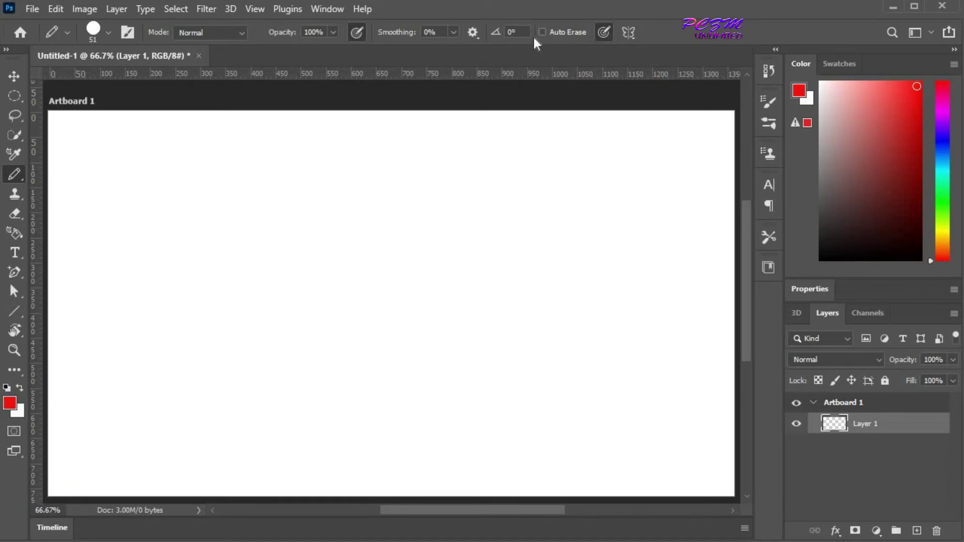
click(542, 32)
mouse_move(191, 298)
mouse_down()
mouse_move(323, 236)
mouse_move(424, 231)
mouse_move(314, 297)
mouse_move(180, 350)
mouse_move(198, 325)
mouse_move(308, 251)
mouse_move(226, 273)
mouse_move(197, 305)
mouse_move(300, 258)
mouse_move(327, 265)
mouse_move(202, 327)
mouse_move(375, 251)
mouse_move(219, 295)
mouse_move(215, 283)
mouse_move(269, 254)
mouse_move(327, 250)
mouse_move(258, 273)
mouse_move(257, 257)
mouse_move(370, 252)
mouse_move(225, 304)
mouse_up()
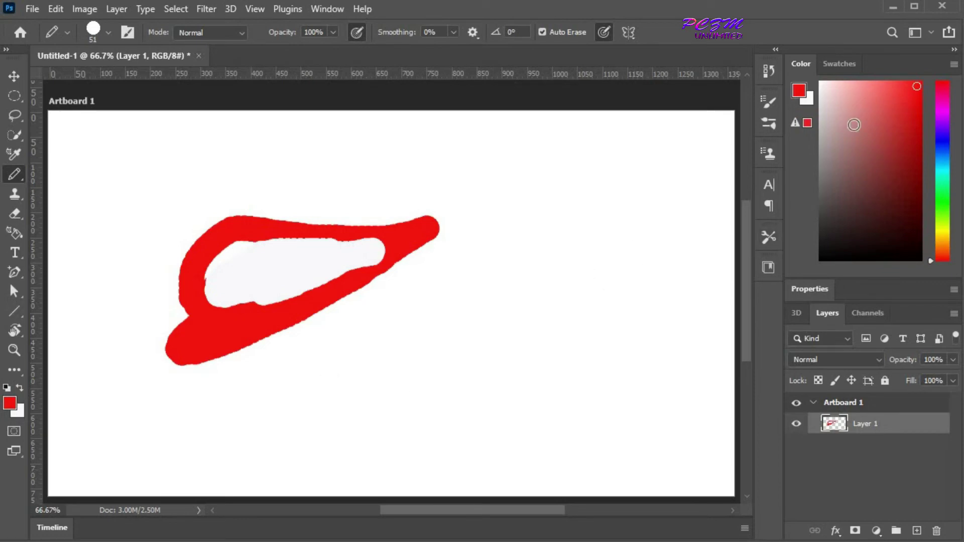
Step: Make bright green the background colour with red in front, then draw a red test stroke
click(20, 389)
click(10, 402)
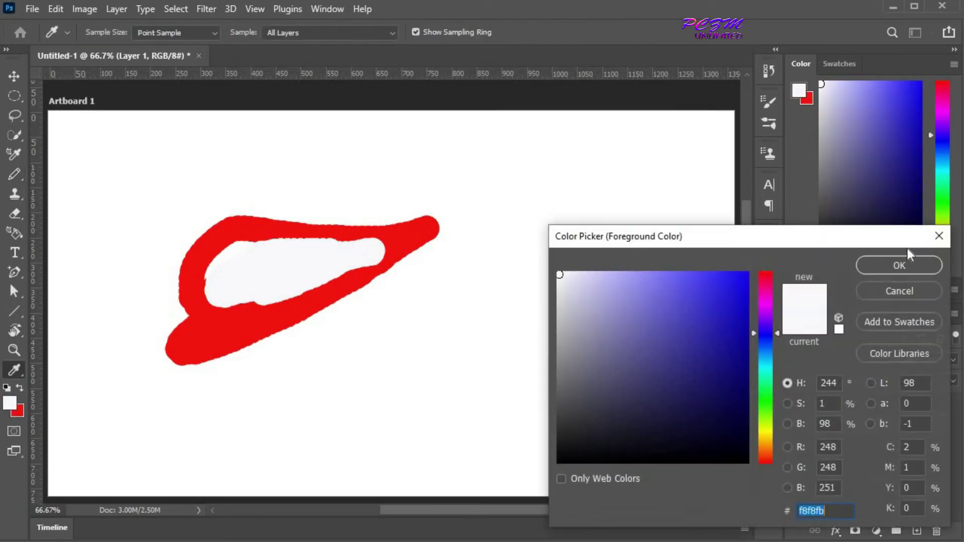
drag(771, 346, 771, 406)
click(745, 278)
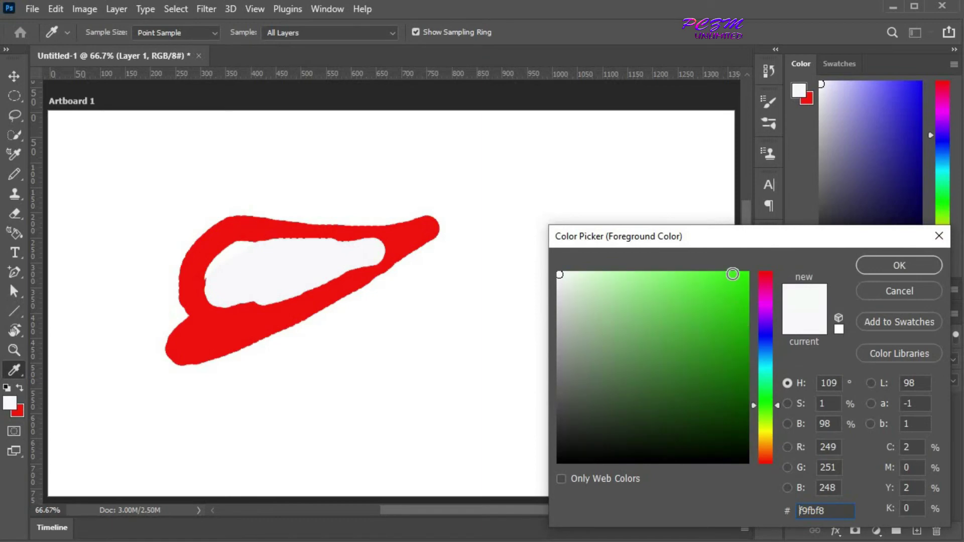
click(874, 267)
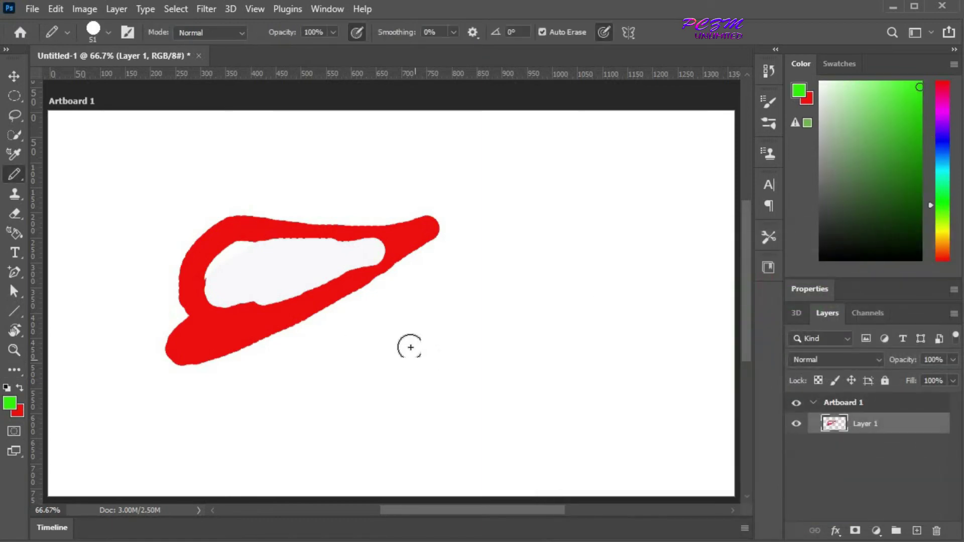
click(21, 389)
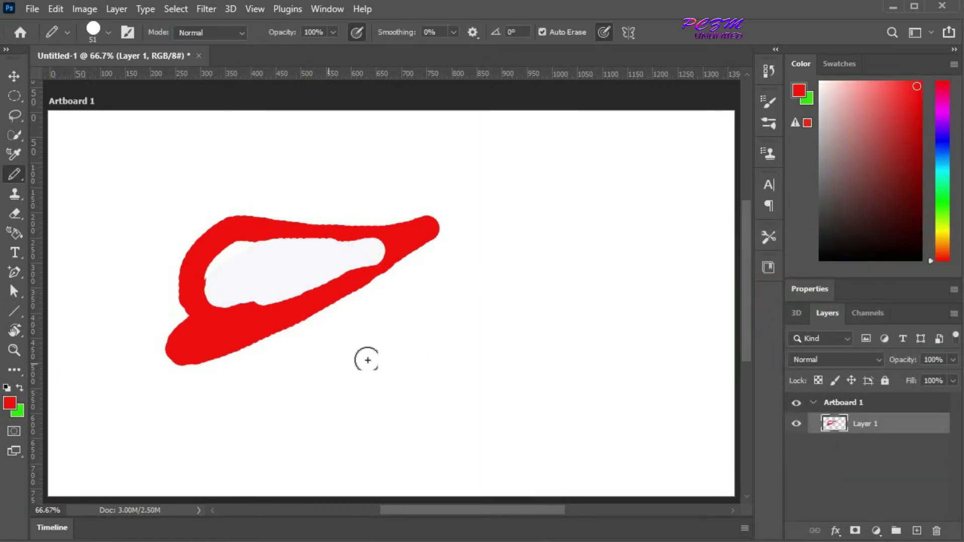
mouse_move(467, 334)
mouse_down()
mouse_move(547, 260)
mouse_move(630, 224)
mouse_move(599, 310)
mouse_move(517, 402)
mouse_move(502, 384)
mouse_move(499, 340)
mouse_move(623, 235)
mouse_move(495, 407)
mouse_move(535, 320)
mouse_move(586, 278)
mouse_move(477, 352)
mouse_move(506, 311)
mouse_move(475, 360)
mouse_move(486, 389)
mouse_move(533, 364)
mouse_move(513, 355)
mouse_move(612, 260)
mouse_move(550, 288)
mouse_move(508, 326)
mouse_move(499, 356)
mouse_move(512, 362)
mouse_move(557, 338)
mouse_move(606, 290)
mouse_move(617, 243)
mouse_move(555, 266)
mouse_move(492, 313)
mouse_move(490, 377)
mouse_move(505, 396)
mouse_move(579, 324)
mouse_up()
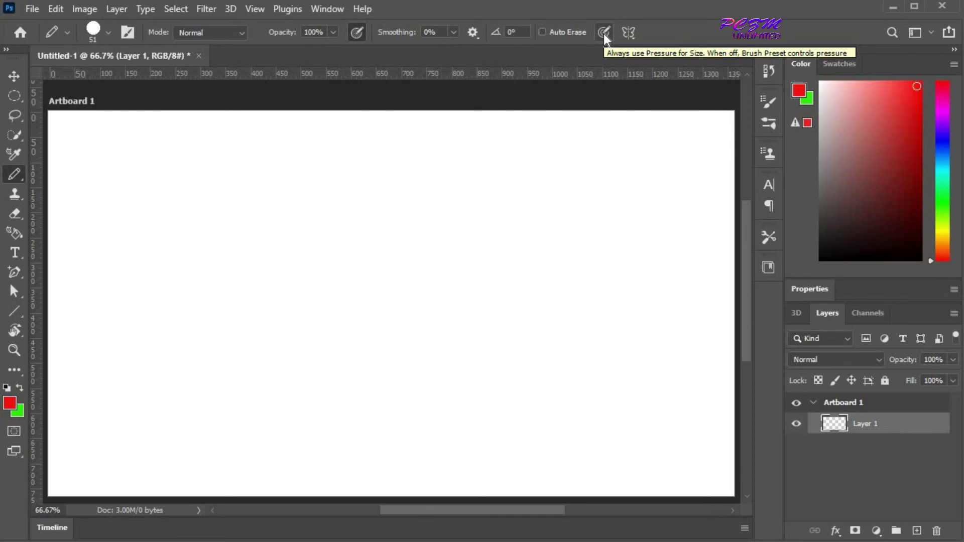
click(630, 32)
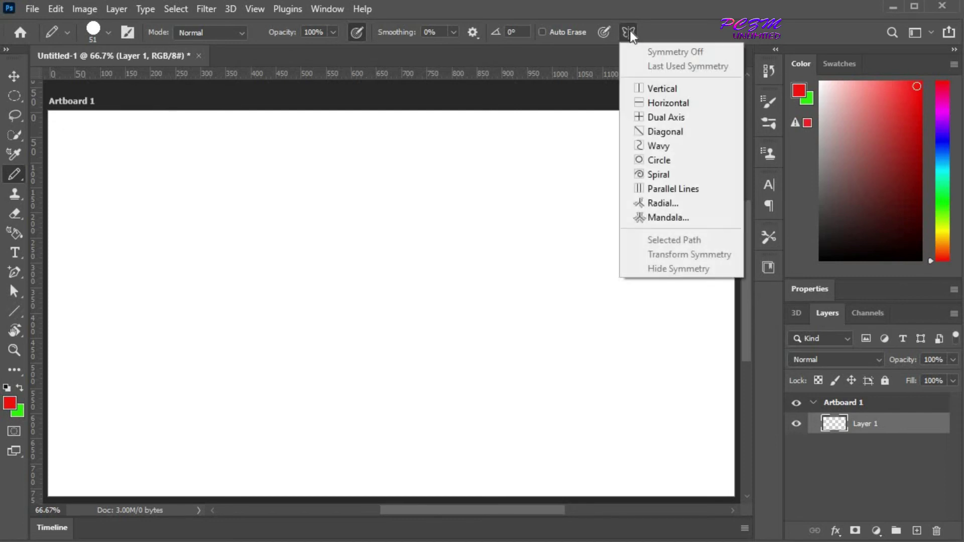
click(679, 88)
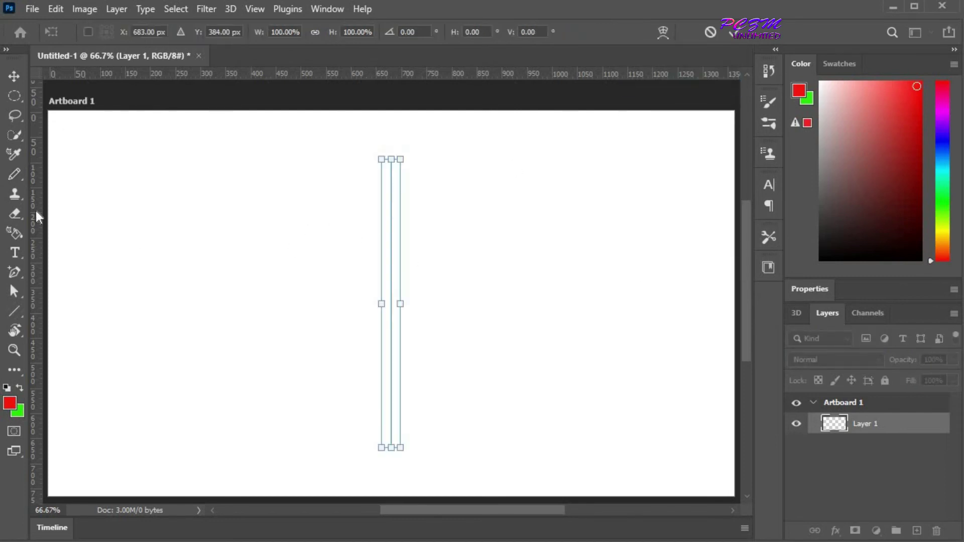
key(Return)
mouse_move(290, 315)
mouse_down()
mouse_move(268, 245)
mouse_move(161, 155)
mouse_up()
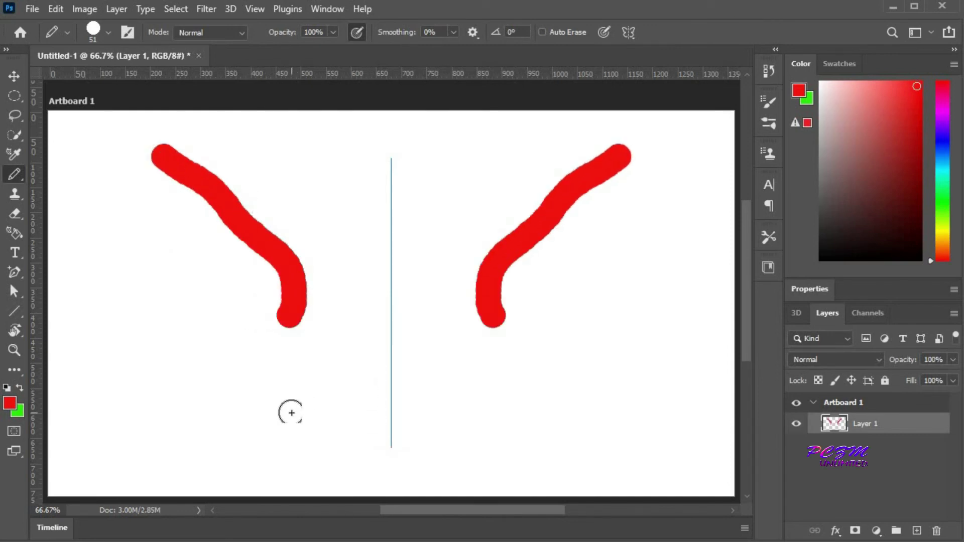
mouse_move(291, 413)
mouse_down()
mouse_move(341, 371)
mouse_move(347, 261)
mouse_move(373, 191)
mouse_up()
mouse_move(445, 452)
mouse_down()
mouse_move(422, 417)
mouse_move(396, 413)
mouse_move(362, 353)
mouse_move(211, 370)
mouse_move(162, 362)
mouse_move(130, 320)
mouse_up()
drag(117, 288, 115, 284)
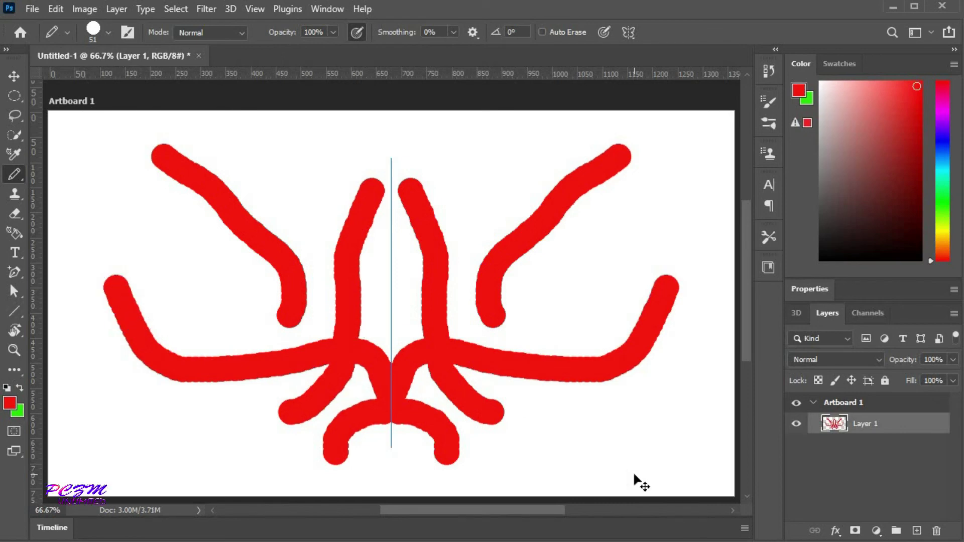
key(ctrl+z)
key(ctrl+z)
key(ctrl+z)
key(ctrl+z)
key(ctrl+z)
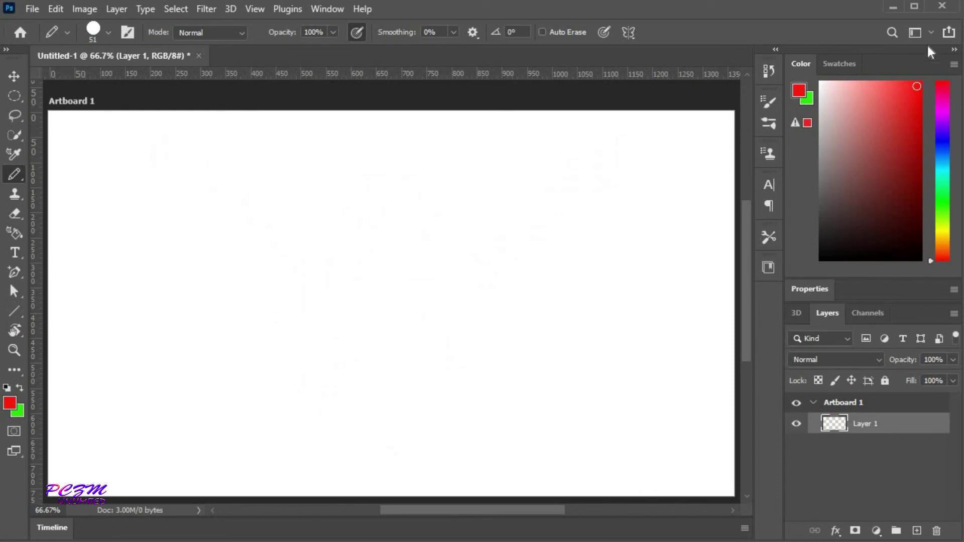
Step: Enable Diagonal paint symmetry and commit the diagonal axis
click(630, 33)
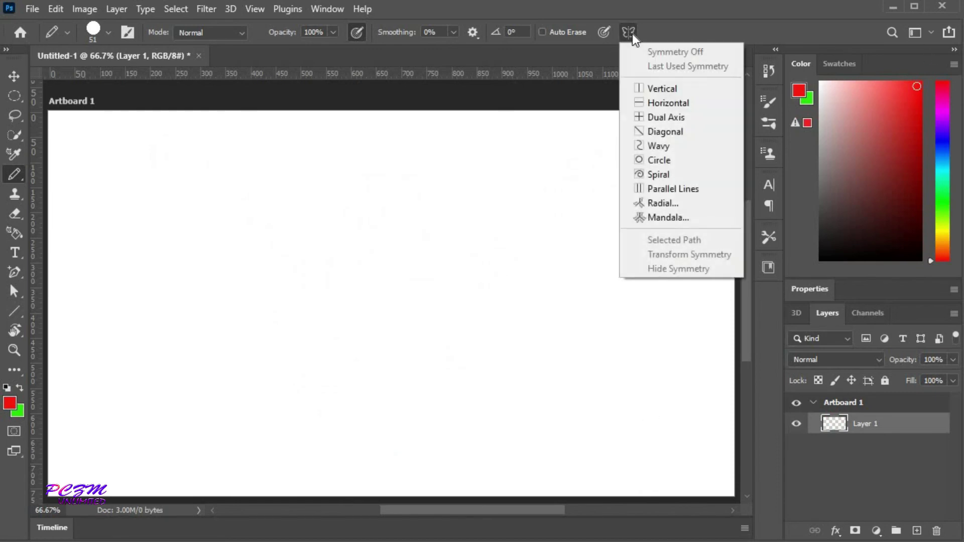
click(662, 131)
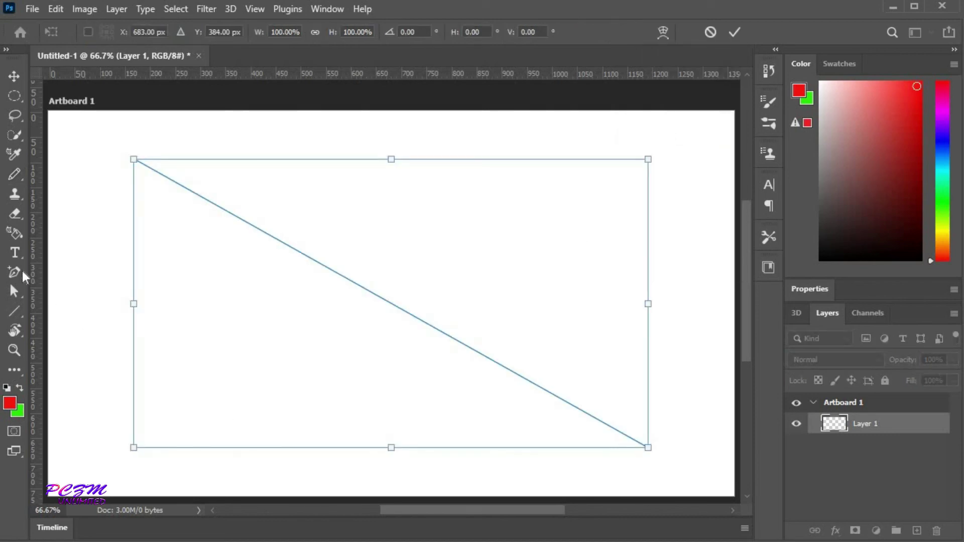
click(14, 174)
Step: Draw mirrored red curves across the diagonal, undoing back to the first pair
mouse_move(119, 297)
mouse_down()
mouse_move(150, 259)
mouse_move(191, 276)
mouse_move(320, 399)
mouse_move(380, 386)
mouse_move(395, 358)
mouse_up()
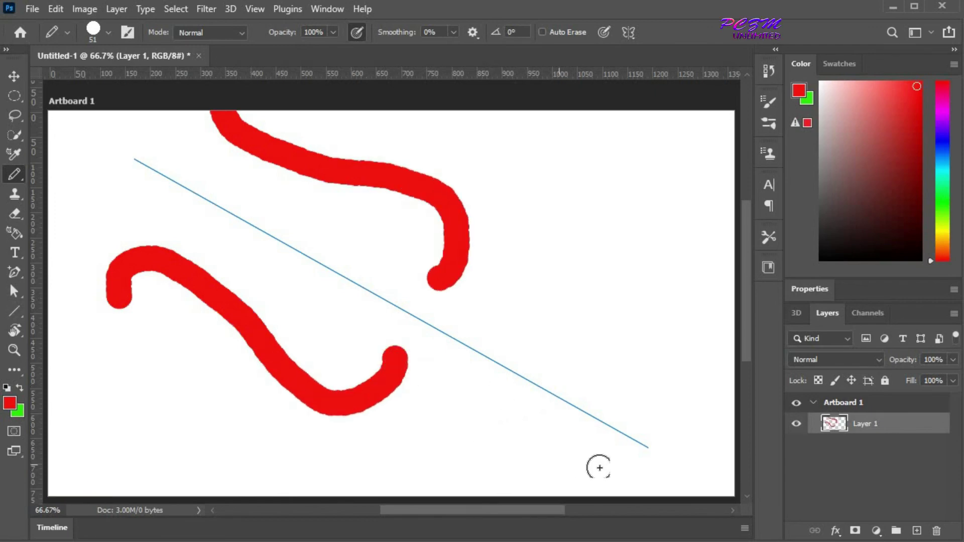
mouse_move(598, 467)
mouse_down()
mouse_move(516, 442)
mouse_move(472, 414)
mouse_move(461, 375)
mouse_move(545, 333)
mouse_move(568, 280)
mouse_move(524, 243)
mouse_move(463, 231)
mouse_move(439, 240)
mouse_move(361, 351)
mouse_move(296, 409)
mouse_move(225, 428)
mouse_move(141, 425)
mouse_move(138, 376)
mouse_move(215, 306)
mouse_move(332, 235)
mouse_move(313, 221)
mouse_move(259, 219)
mouse_move(211, 236)
mouse_up()
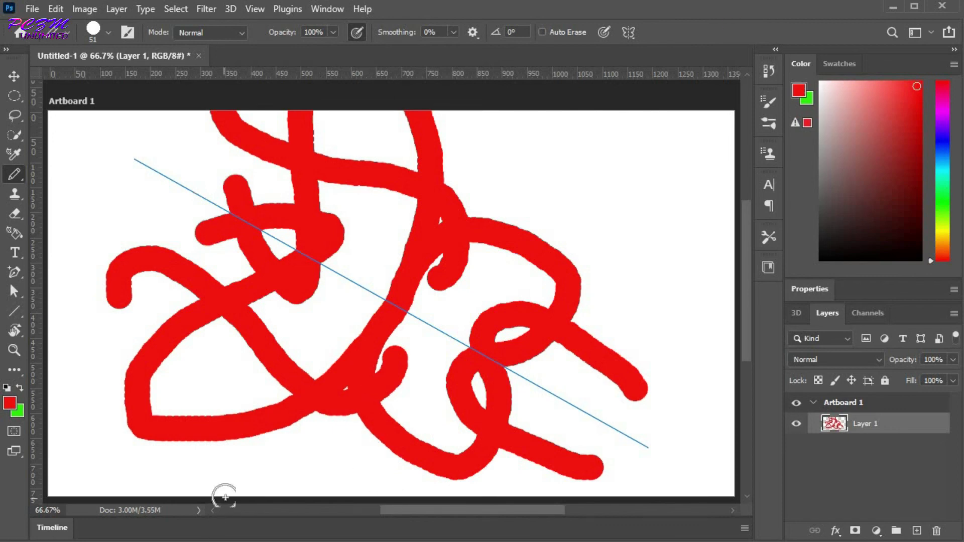
key(ctrl+z)
key(ctrl+z)
key(ctrl+z)
key(ctrl+z)
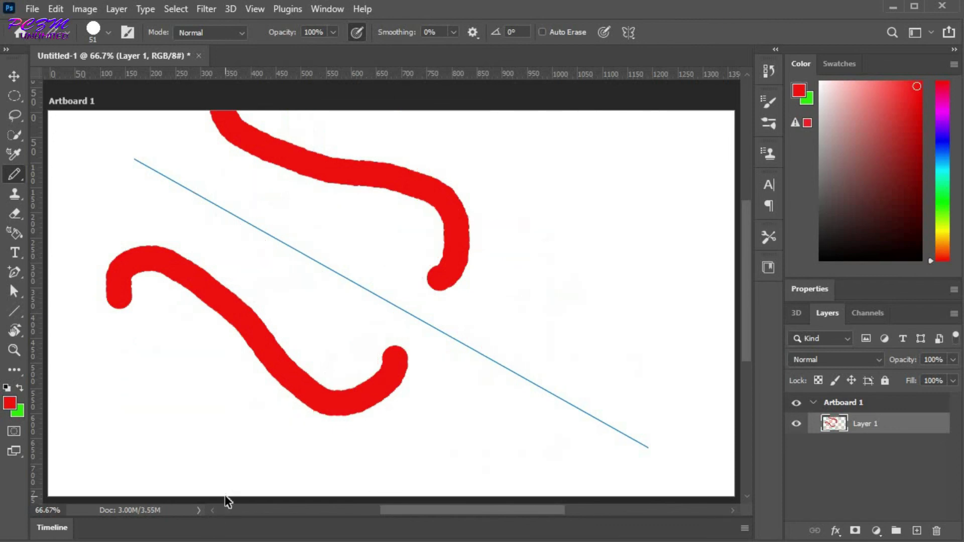
Step: Enable Wavy paint symmetry and commit the wavy axis with Enter
click(627, 33)
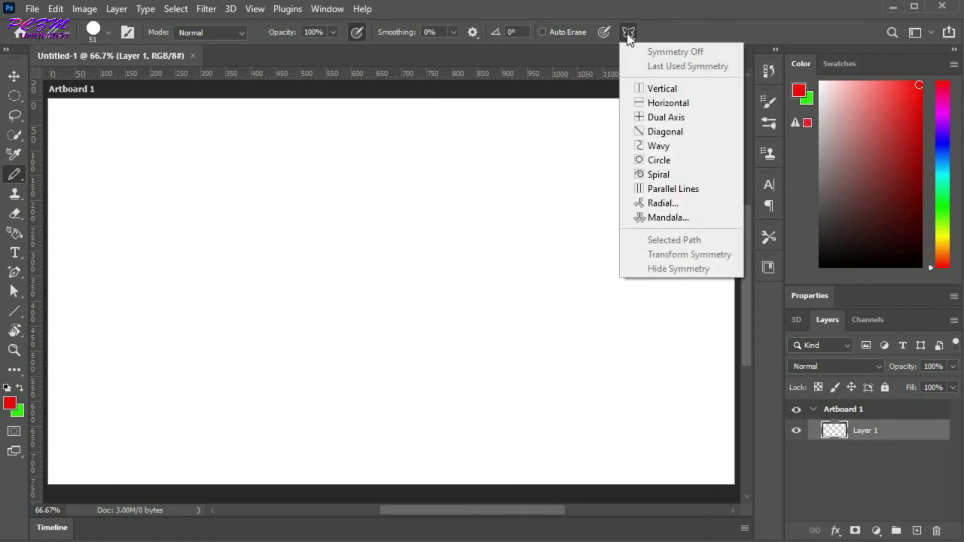
click(671, 145)
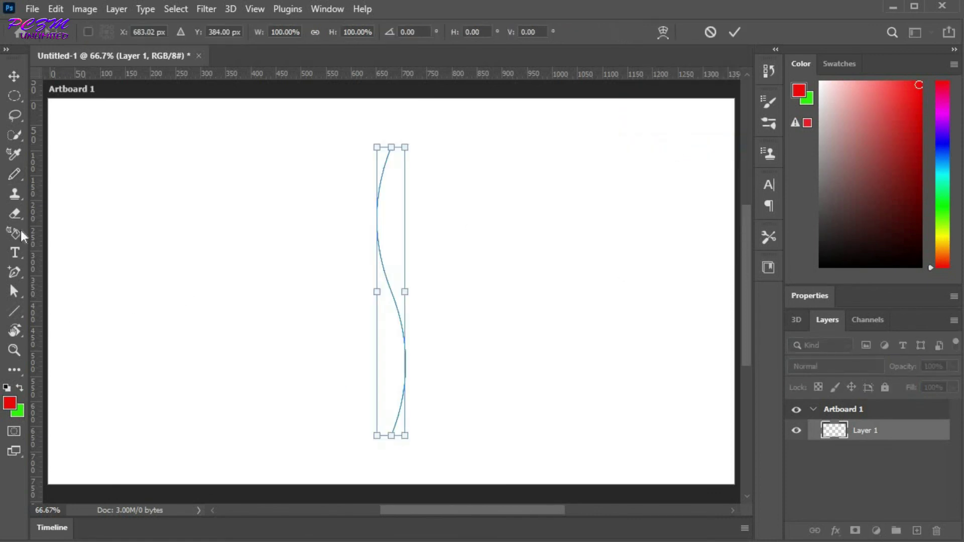
key(Return)
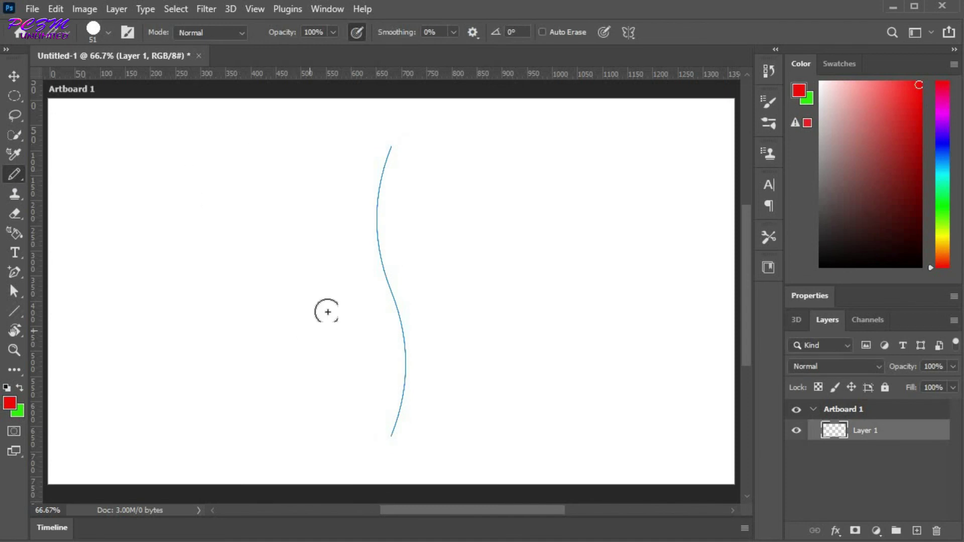
Step: Draw several red strokes mirrored across the wavy axis, then undo them all
mouse_move(433, 232)
mouse_down()
mouse_move(445, 207)
mouse_move(467, 197)
mouse_move(537, 227)
mouse_move(560, 230)
mouse_move(580, 214)
mouse_up()
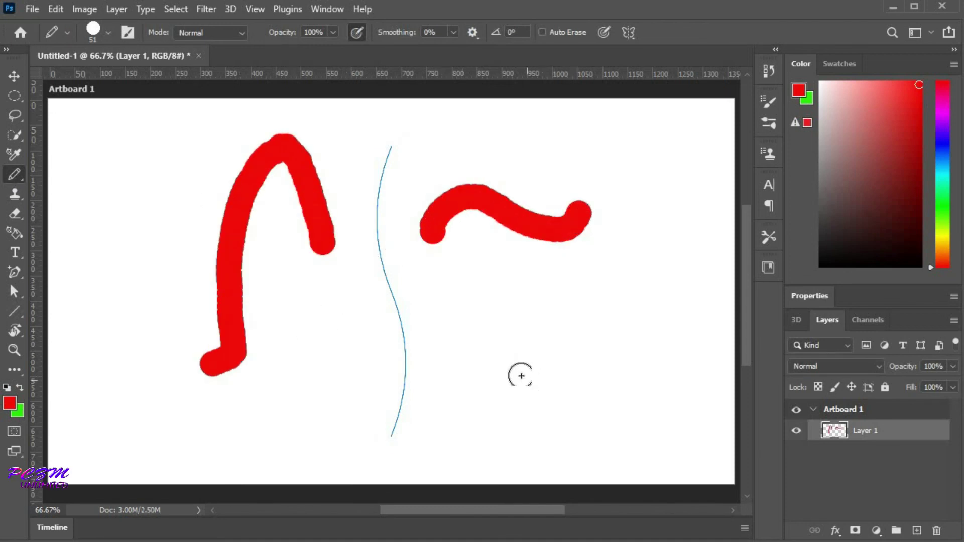
mouse_move(484, 329)
mouse_down()
mouse_move(527, 390)
mouse_move(577, 380)
mouse_move(573, 340)
mouse_move(598, 291)
mouse_move(655, 249)
mouse_move(665, 202)
mouse_move(636, 151)
mouse_move(580, 153)
mouse_up()
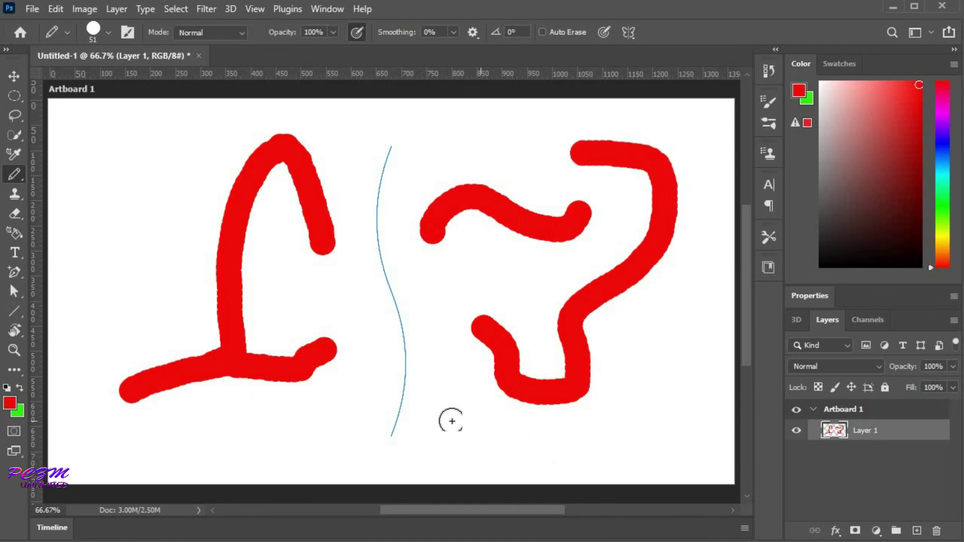
mouse_move(357, 321)
mouse_down()
mouse_move(303, 296)
mouse_move(280, 194)
mouse_up()
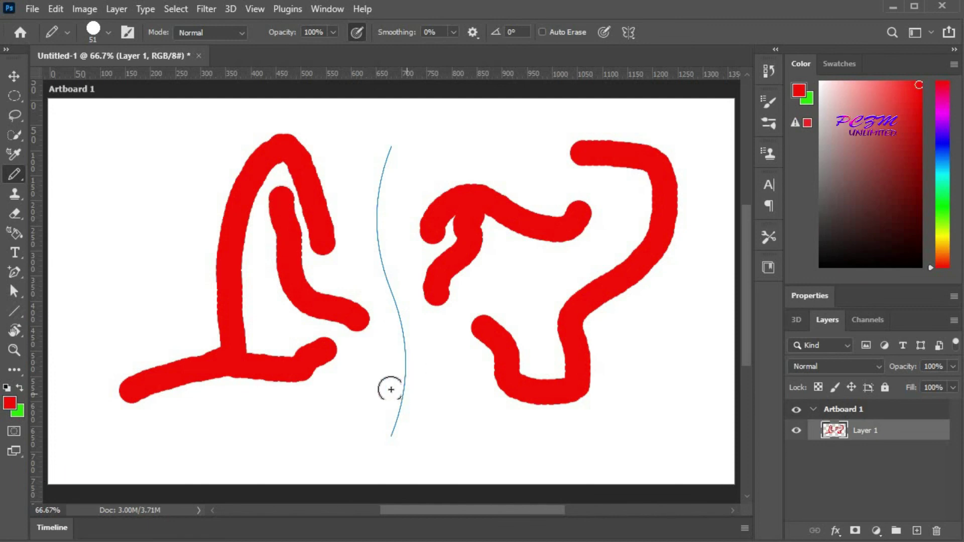
mouse_move(376, 367)
mouse_down()
mouse_move(318, 415)
mouse_move(125, 431)
mouse_move(96, 409)
mouse_move(102, 341)
mouse_move(146, 305)
mouse_move(181, 251)
mouse_move(137, 148)
mouse_up()
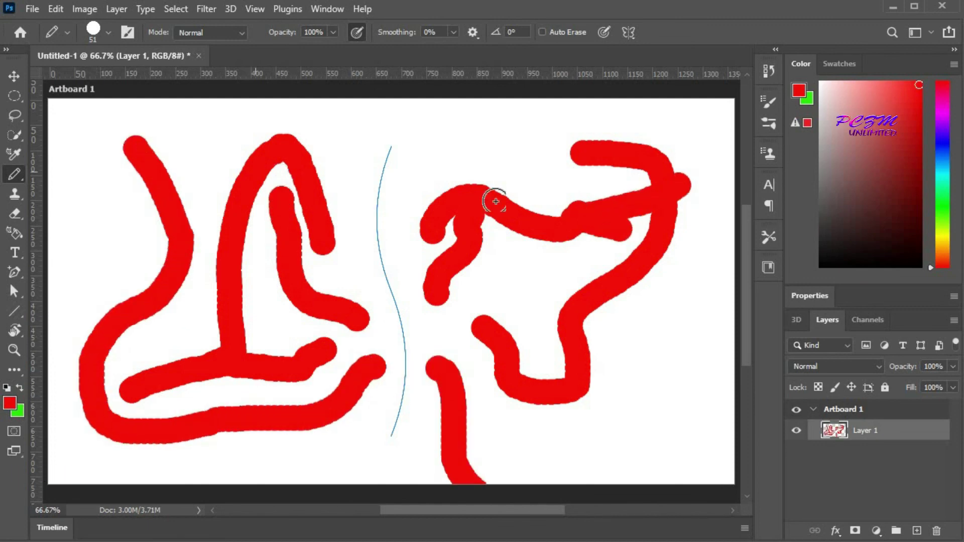
mouse_move(547, 155)
mouse_down()
mouse_move(449, 152)
mouse_move(411, 168)
mouse_move(409, 282)
mouse_move(492, 415)
mouse_move(616, 422)
mouse_up()
drag(642, 383, 648, 340)
key(ctrl+z)
key(ctrl+z)
key(ctrl+z)
key(ctrl+z)
key(ctrl+z)
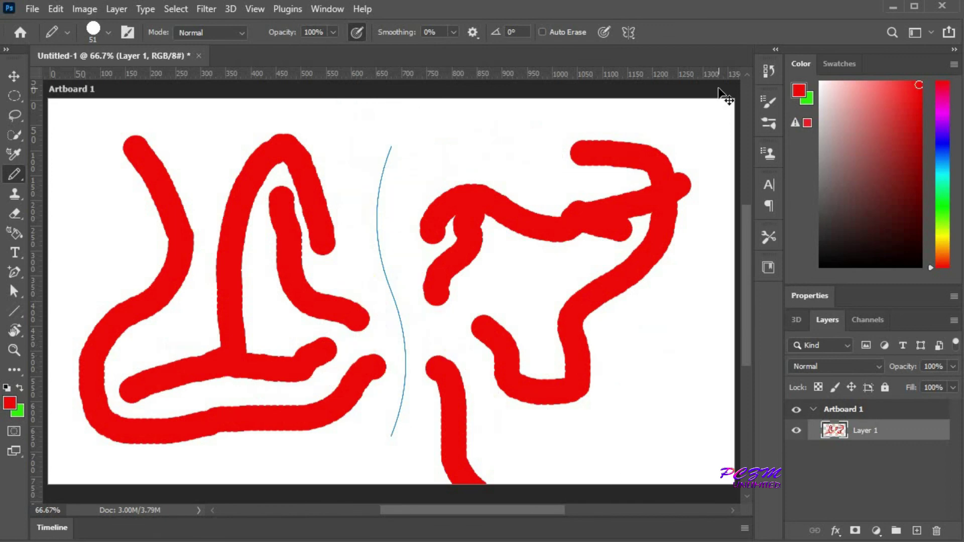
key(ctrl+z)
key(ctrl+z)
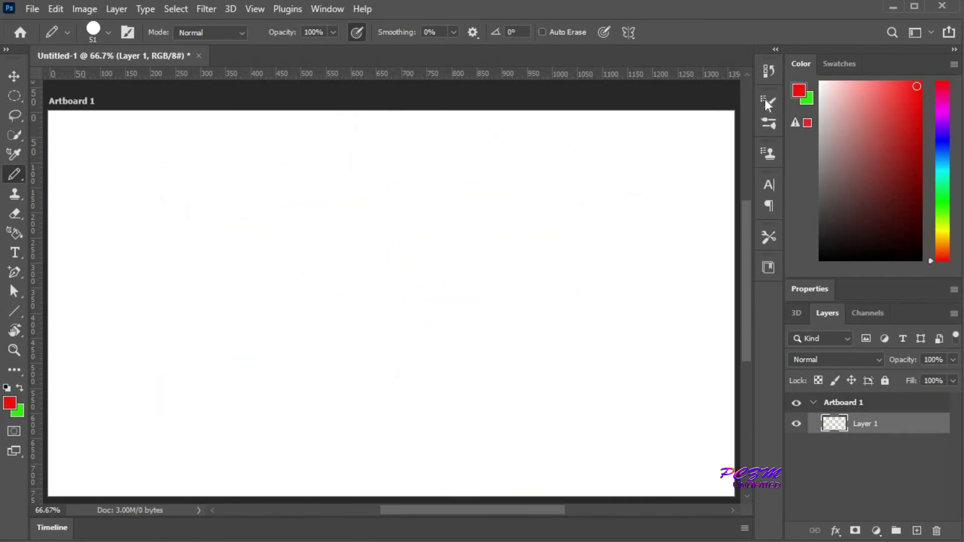
Step: Switch to Parallel Lines symmetry, commit the axes, and draw two curves repeated in every section
click(631, 32)
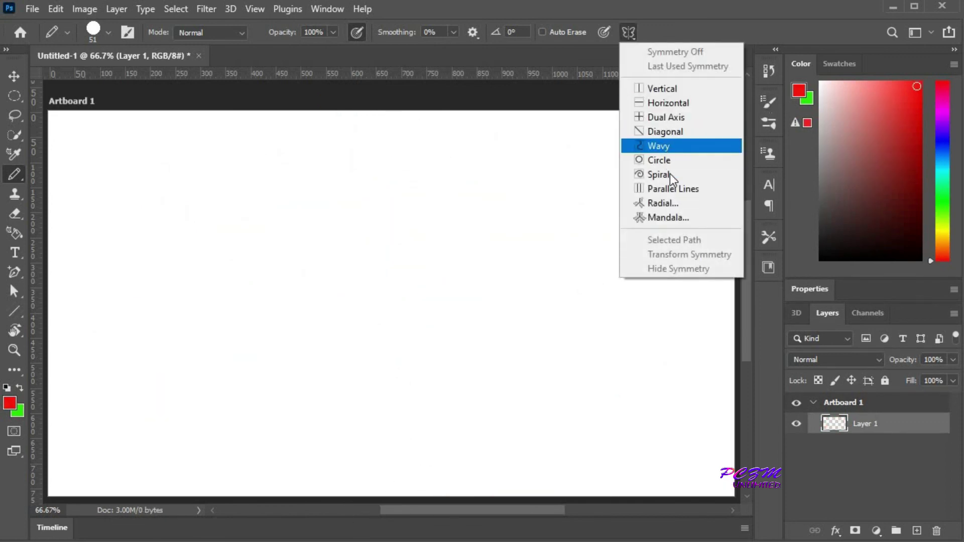
click(670, 190)
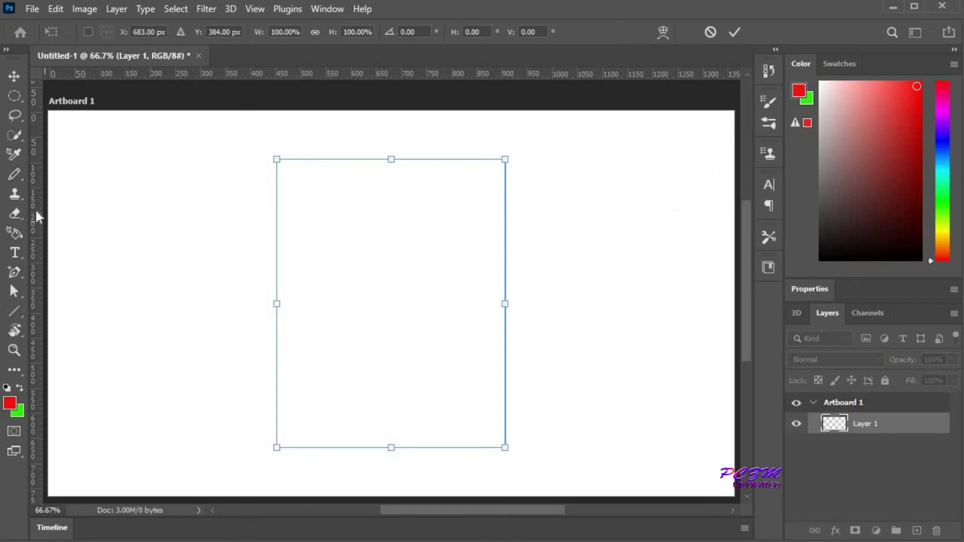
click(15, 174)
mouse_move(467, 363)
mouse_down()
mouse_move(443, 346)
mouse_move(438, 304)
mouse_move(469, 256)
mouse_move(459, 225)
mouse_move(402, 206)
mouse_move(325, 242)
mouse_up()
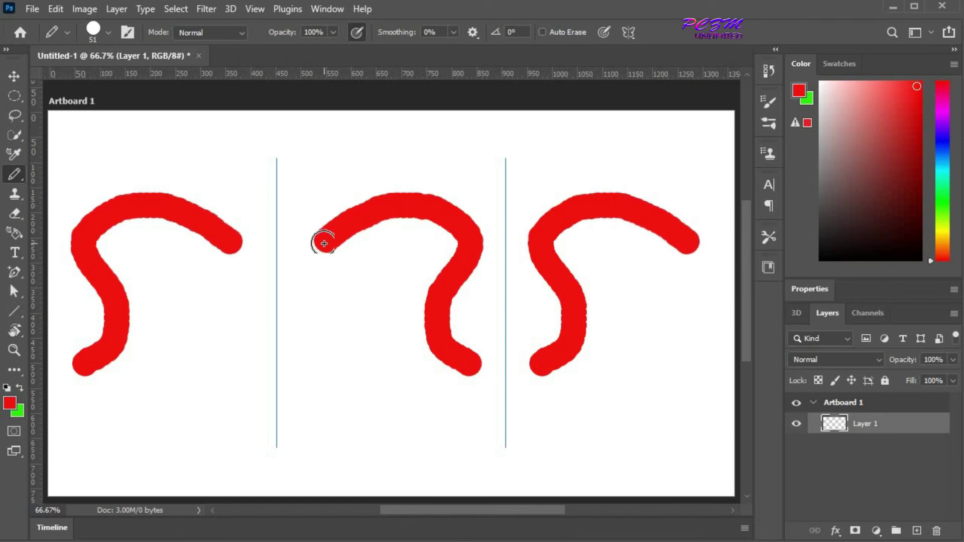
mouse_move(412, 416)
mouse_down()
mouse_move(352, 399)
mouse_move(338, 362)
mouse_move(342, 324)
mouse_move(399, 264)
mouse_up()
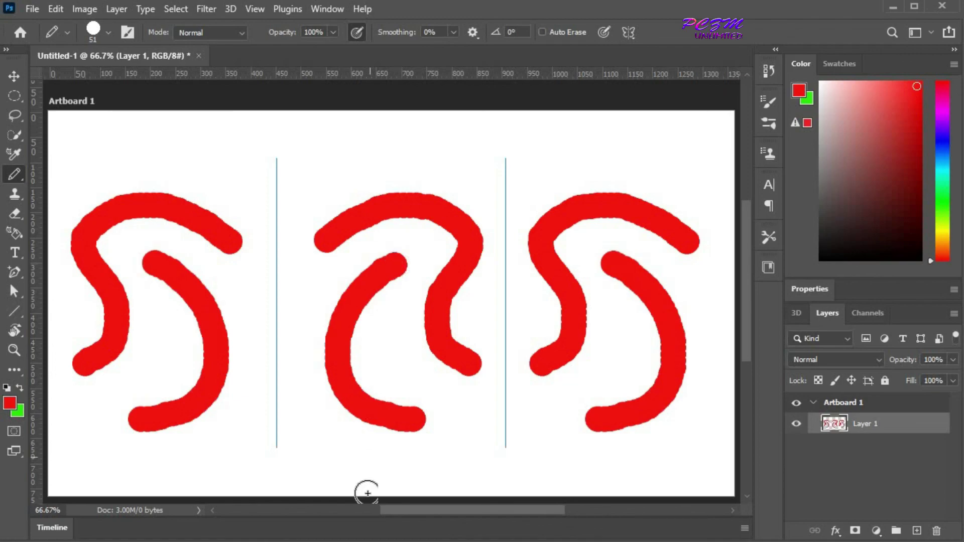